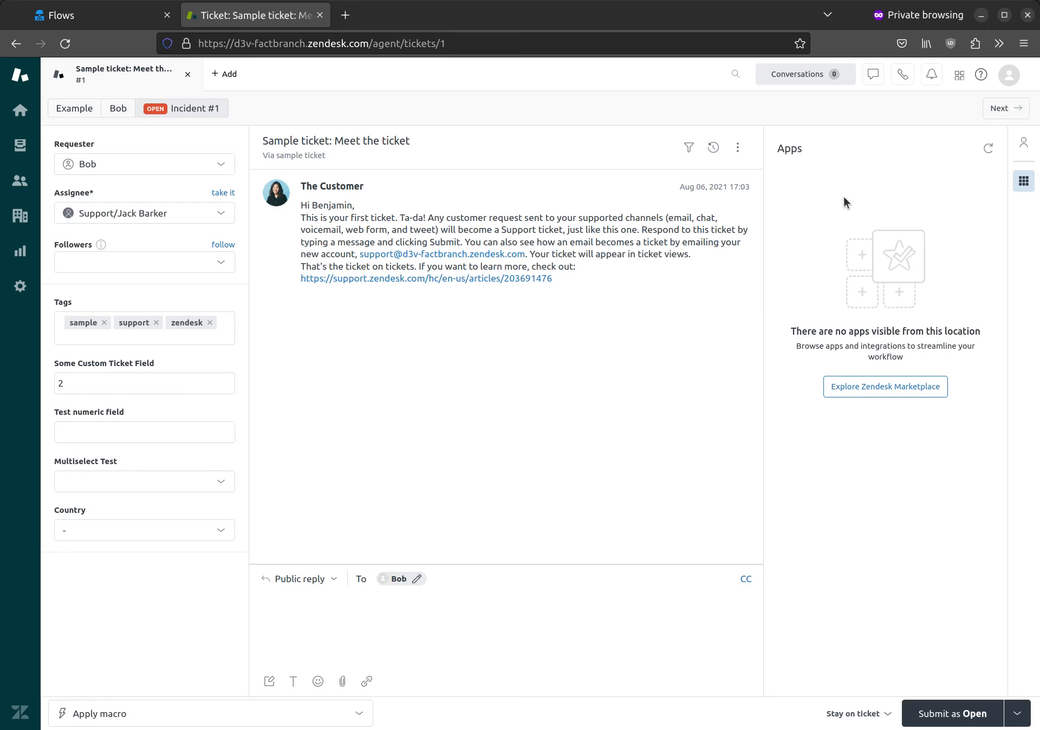
- From the Flows page, create the 'Show data in Zendesk' flow using the FactBranch Zendesk app template
click(106, 16)
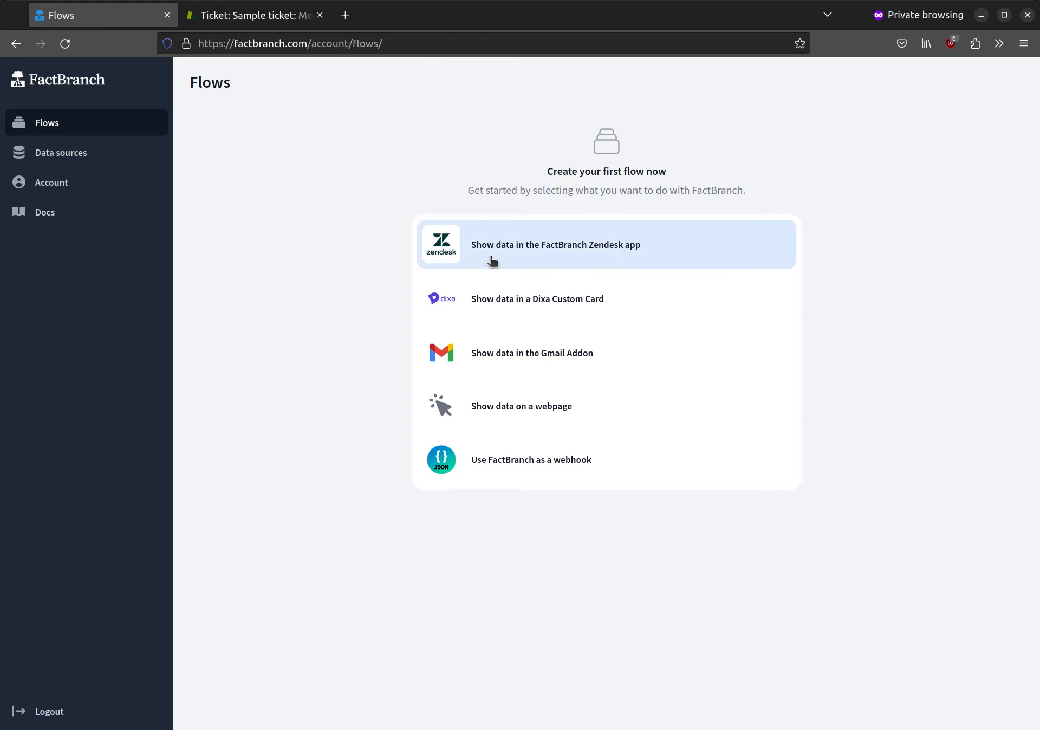
click(660, 257)
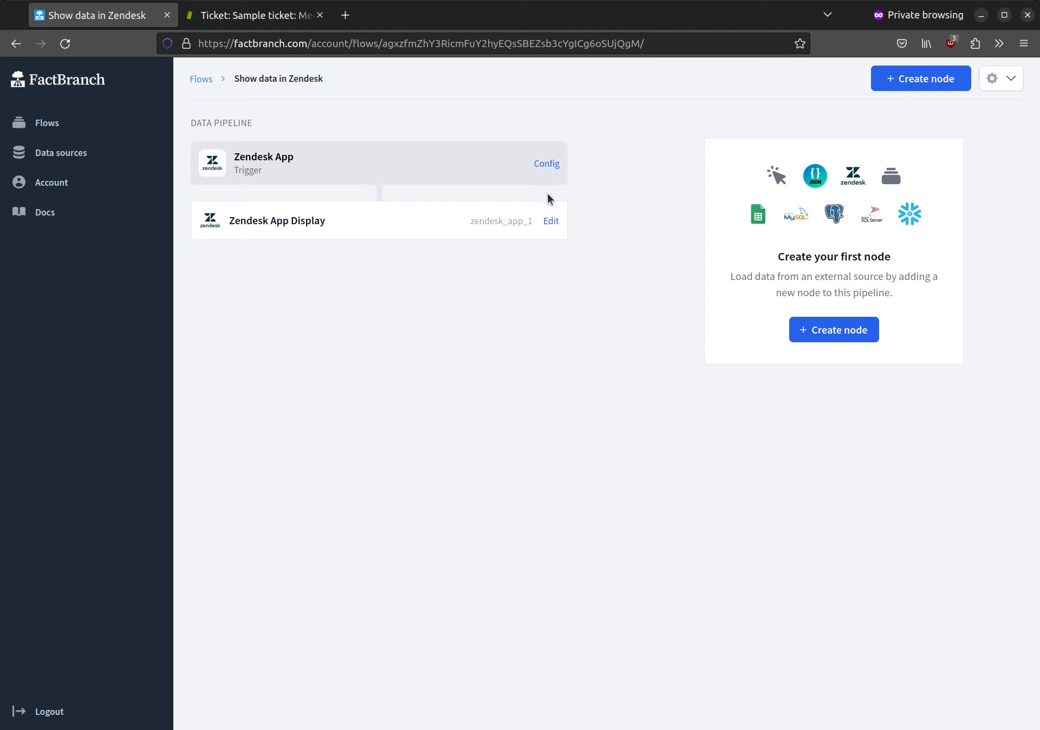
- Add a PostgreSQL node and set its connection host to your-postgres-host.local
click(848, 329)
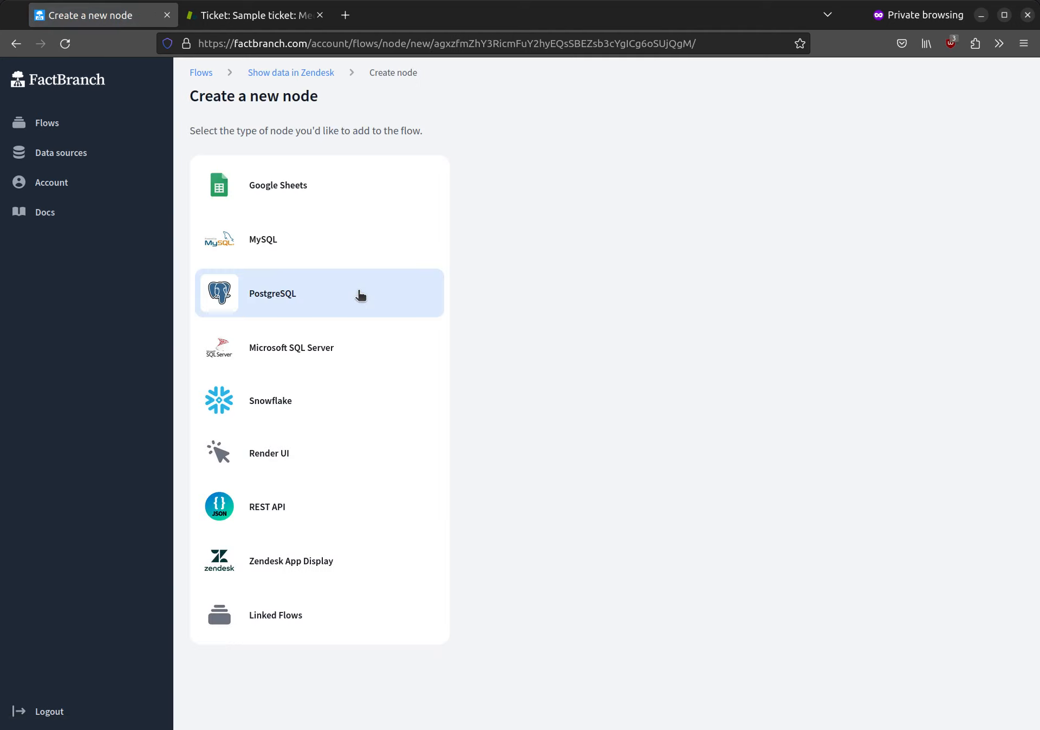
click(283, 299)
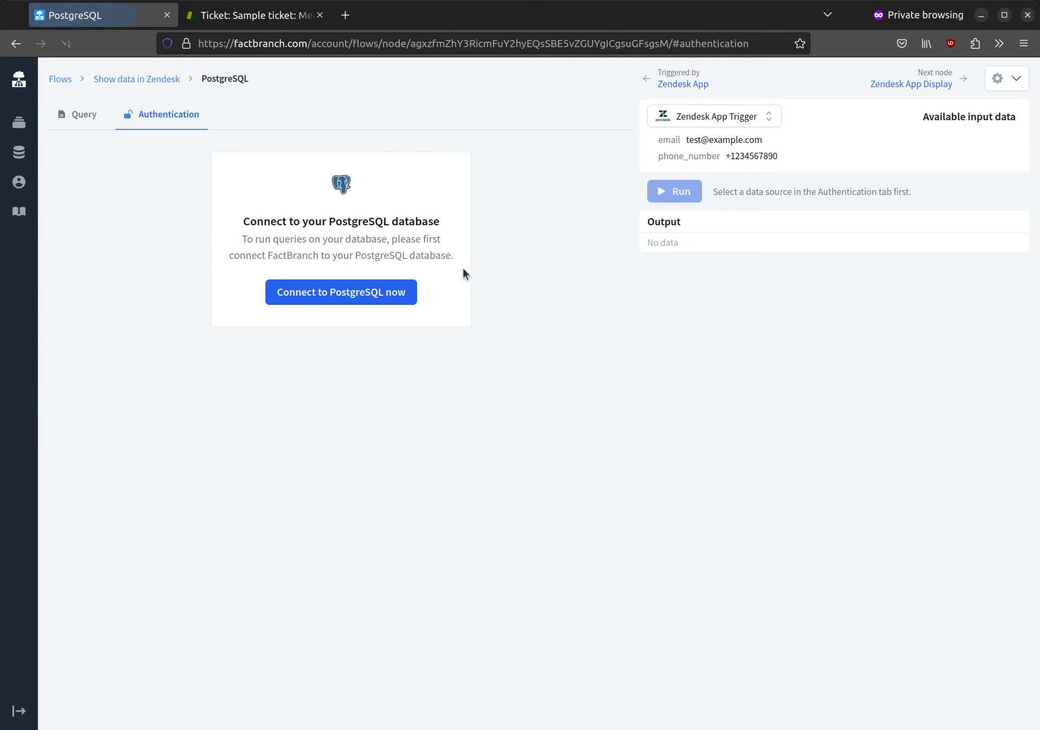
click(344, 297)
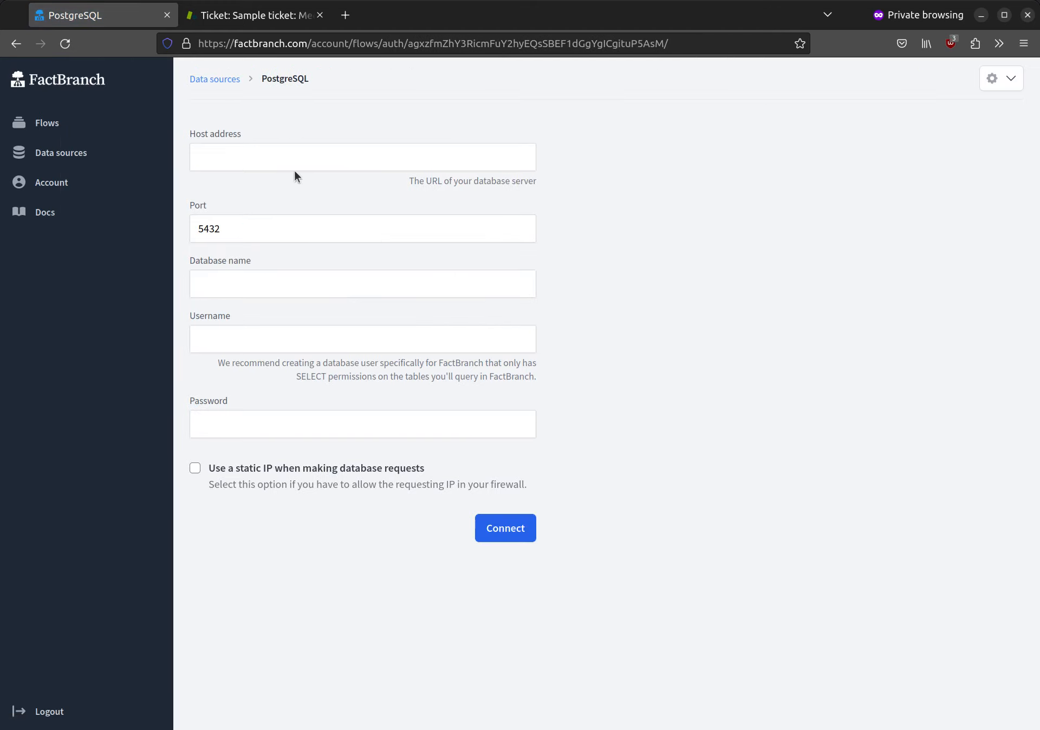
click(289, 161)
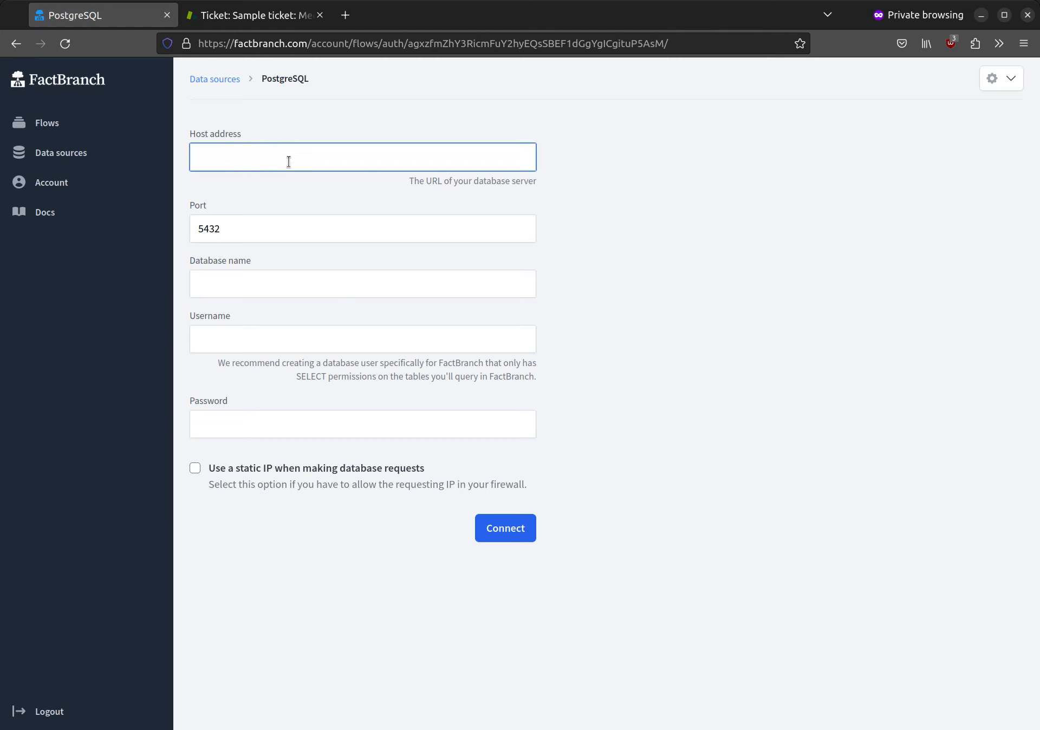
text(m)
key(BackSpace)
key(Down)
key(Down)
key(Down)
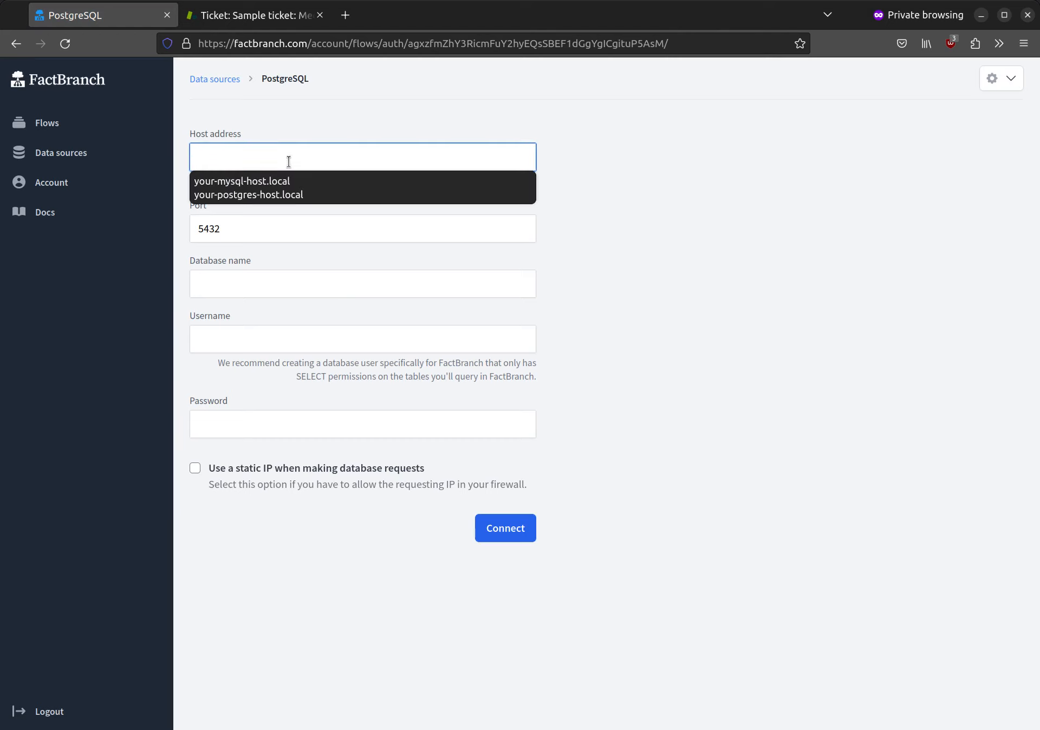
key(Return)
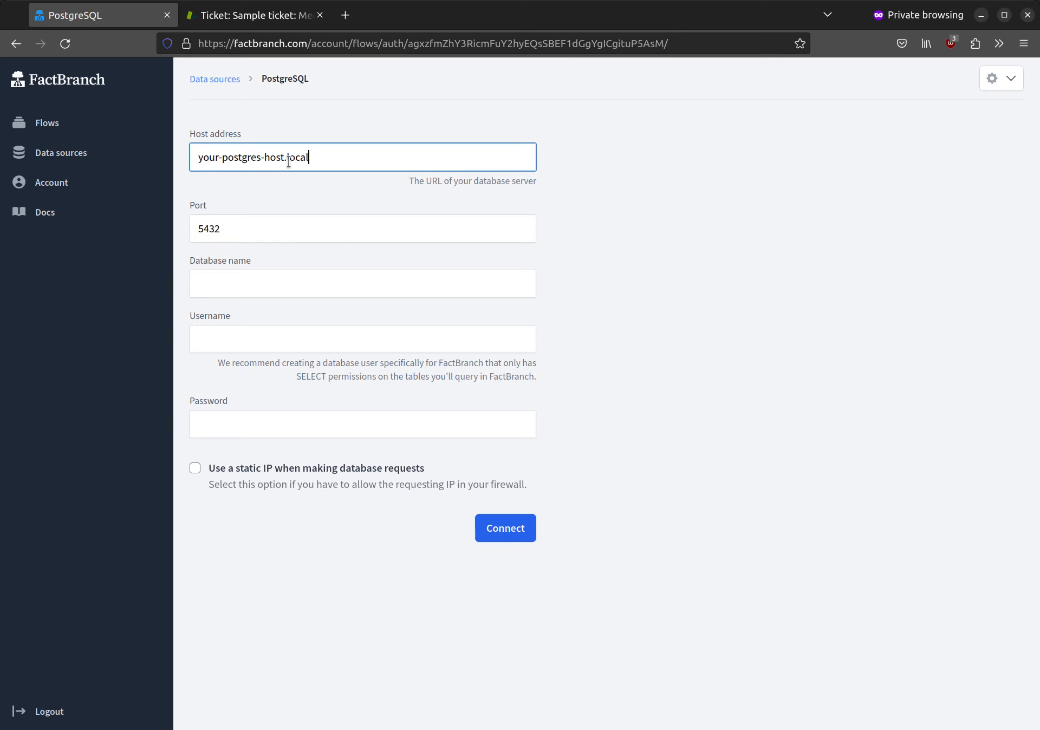
- Enter database devdb, then the database username and password
key(Tab)
key(Tab)
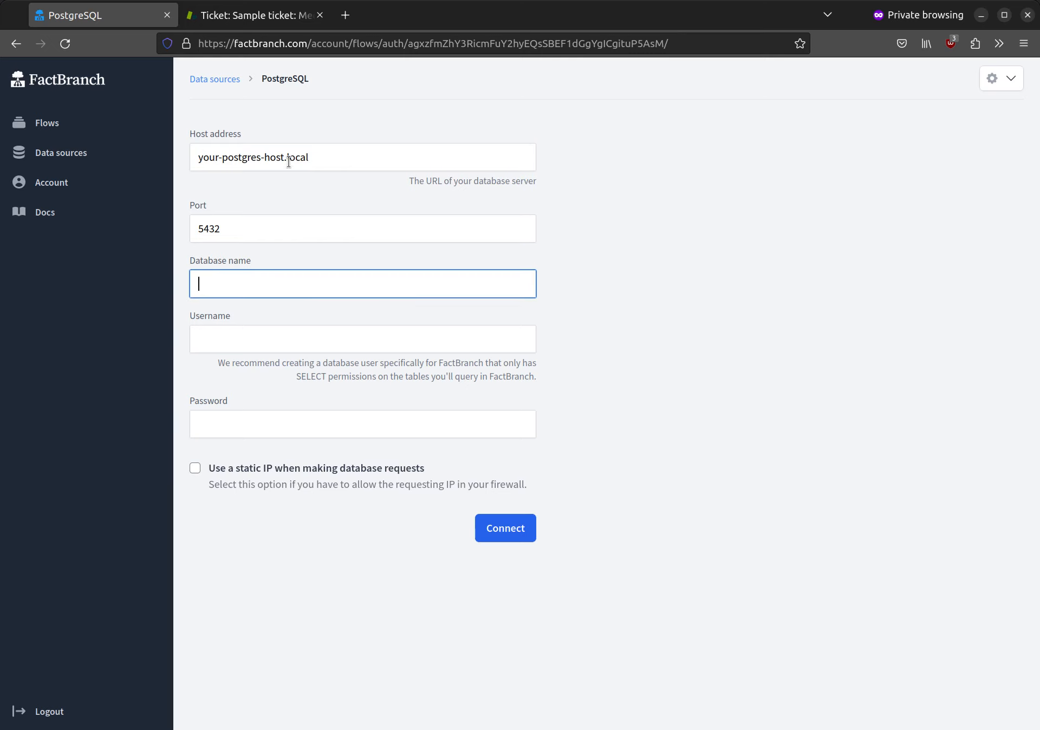
text(d)
key(Down)
key(Return)
key(Tab)
text(t)
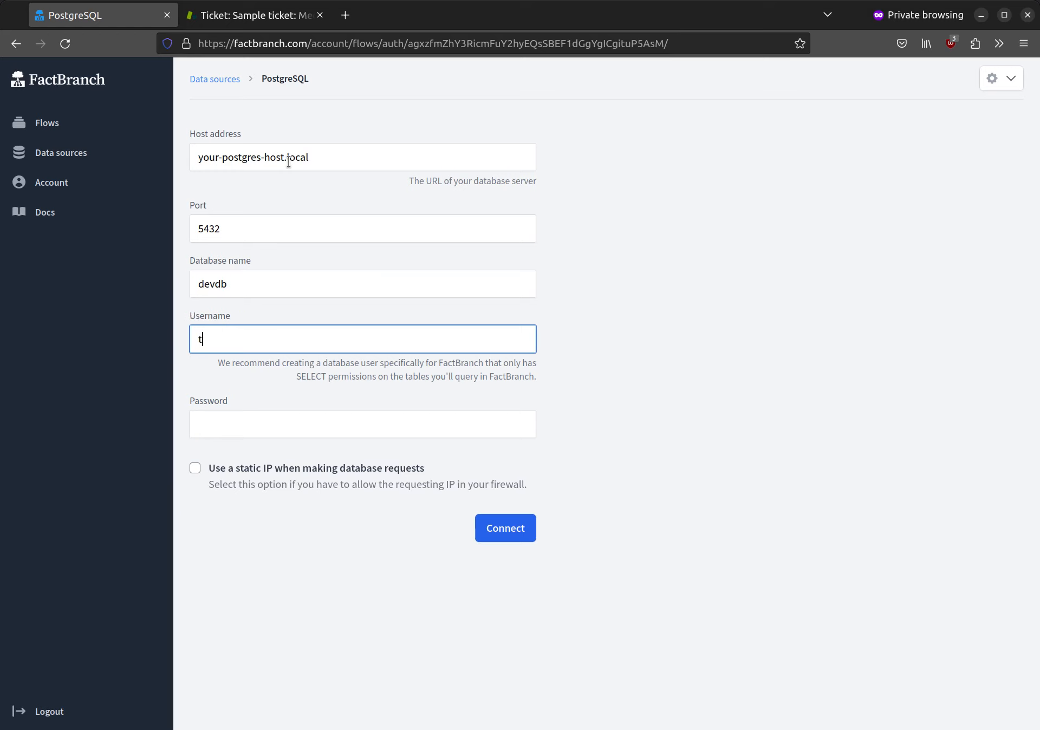
text(estusr)
key(Tab)
text(t)
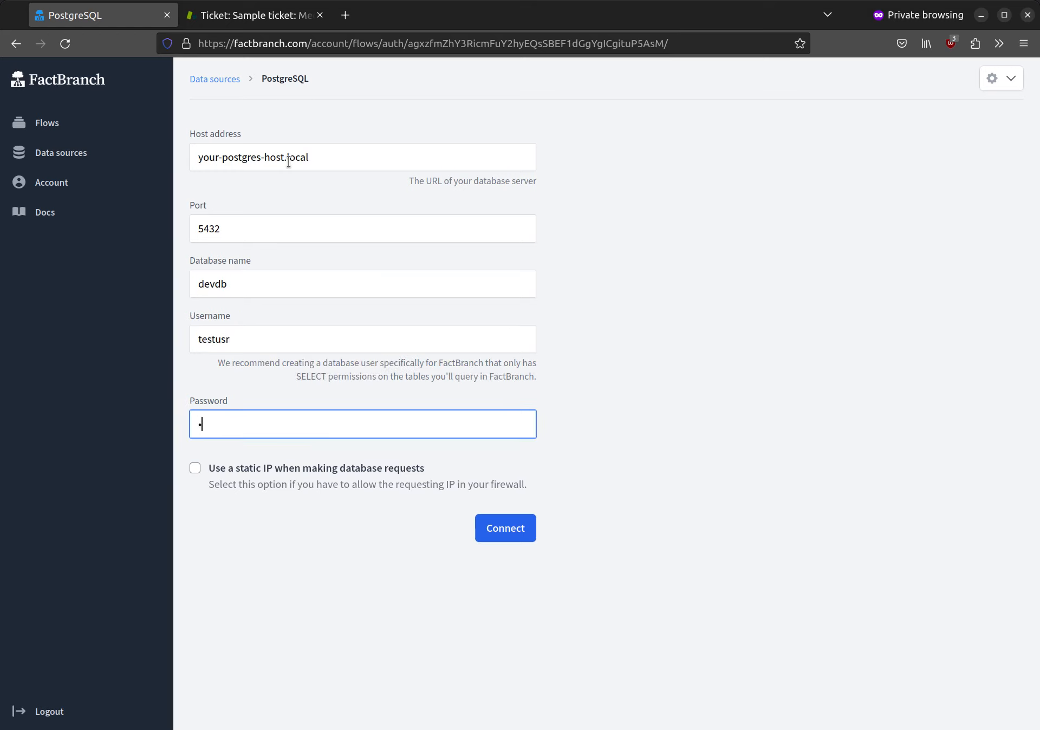
text(•••••••)
- Leave static IP requests off and connect to the PostgreSQL database
click(253, 472)
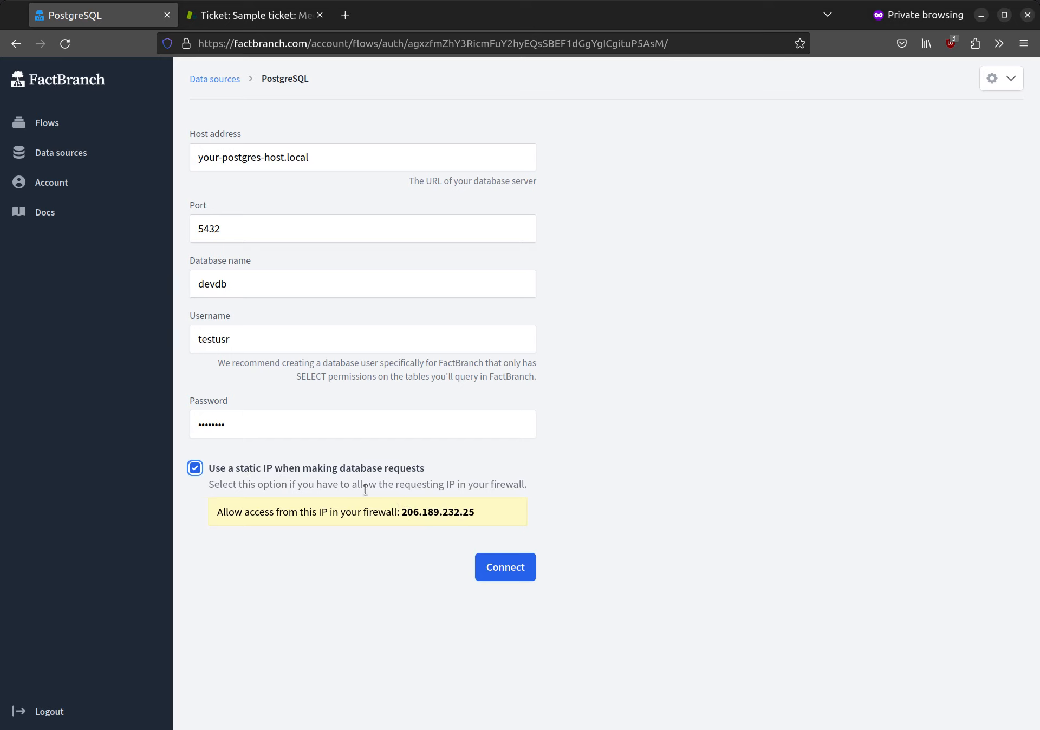
click(325, 476)
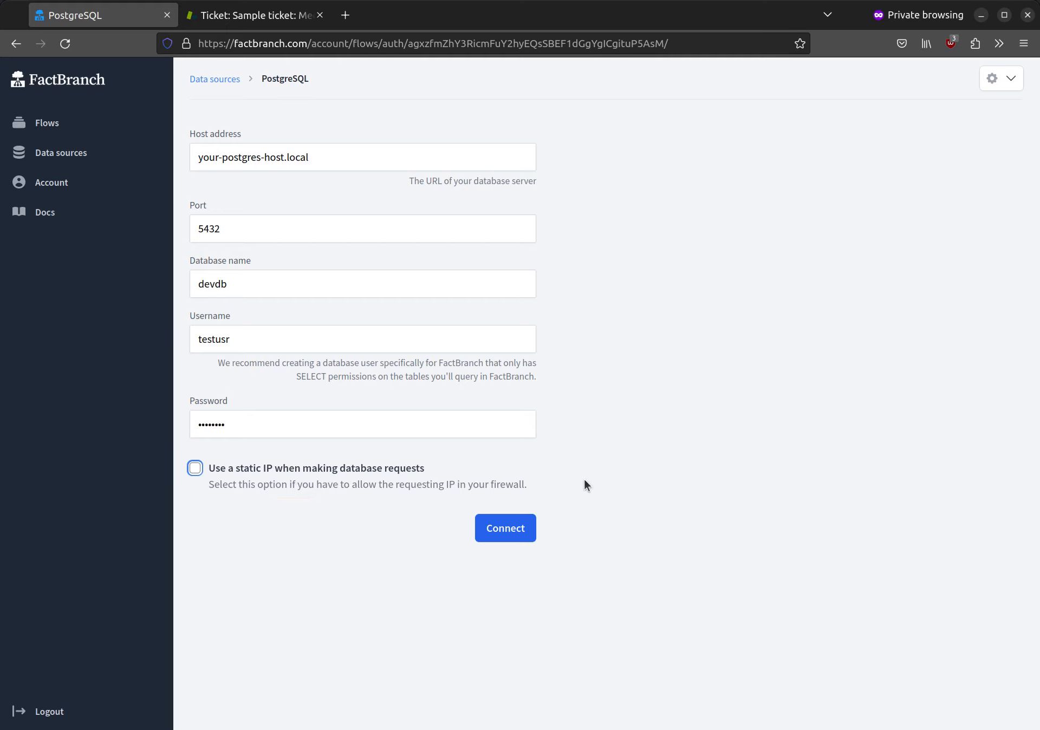
click(526, 529)
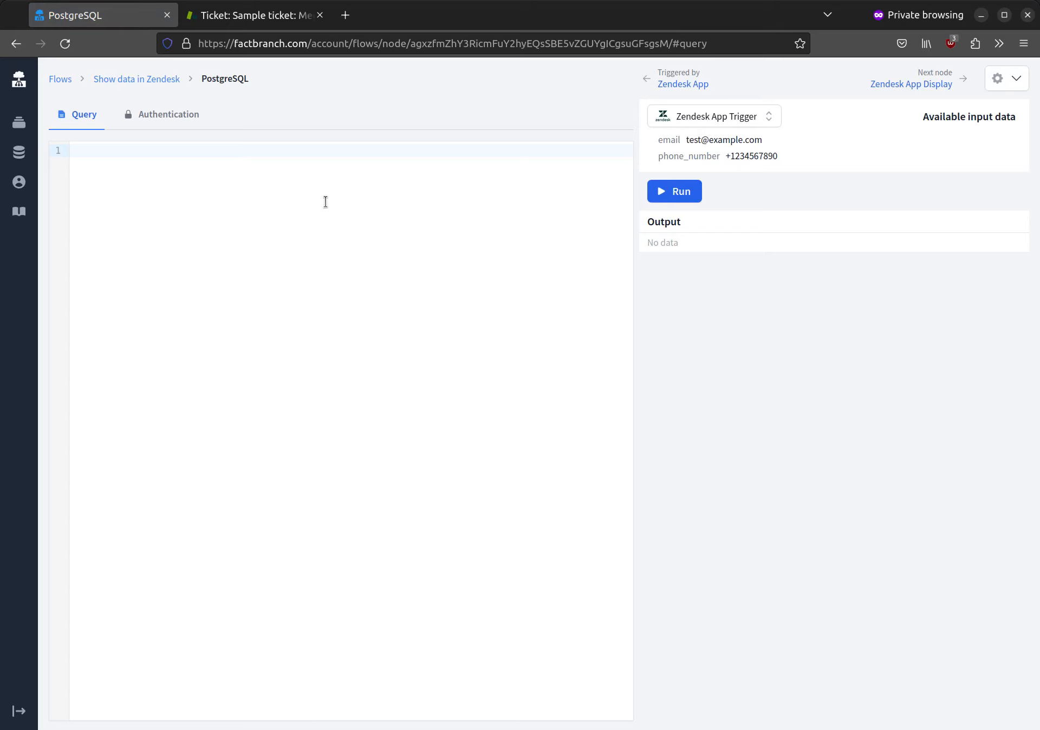
- Write the query 'select * from customer where email=$trigger.data.email' using the copied email variable
click(170, 115)
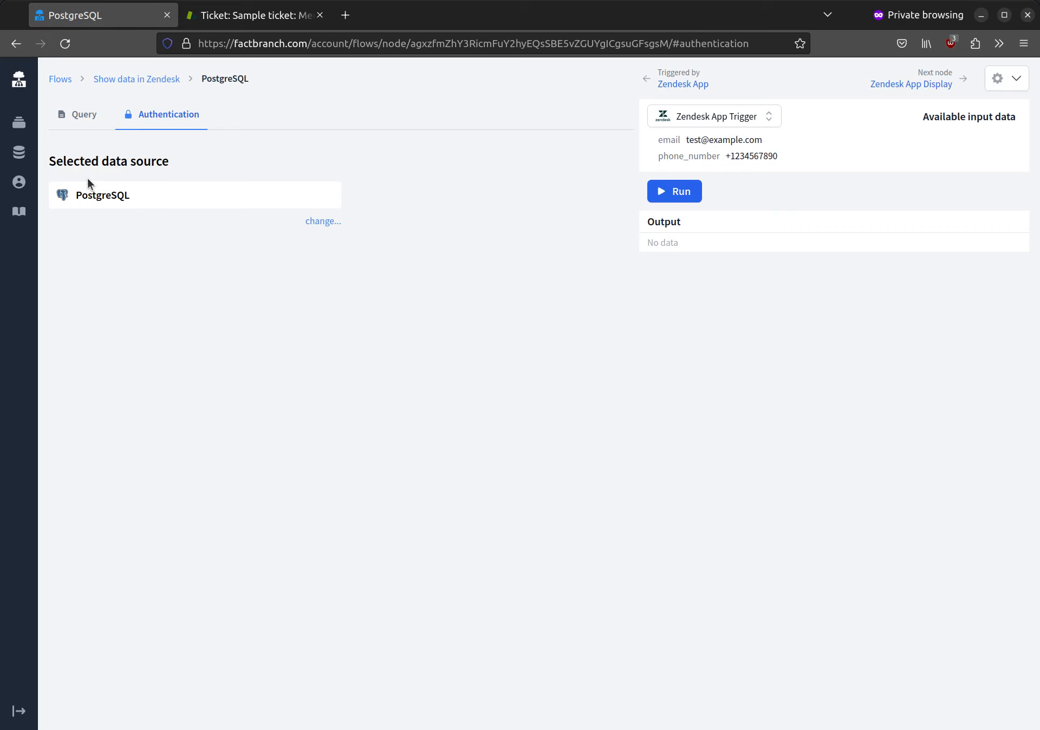
click(86, 115)
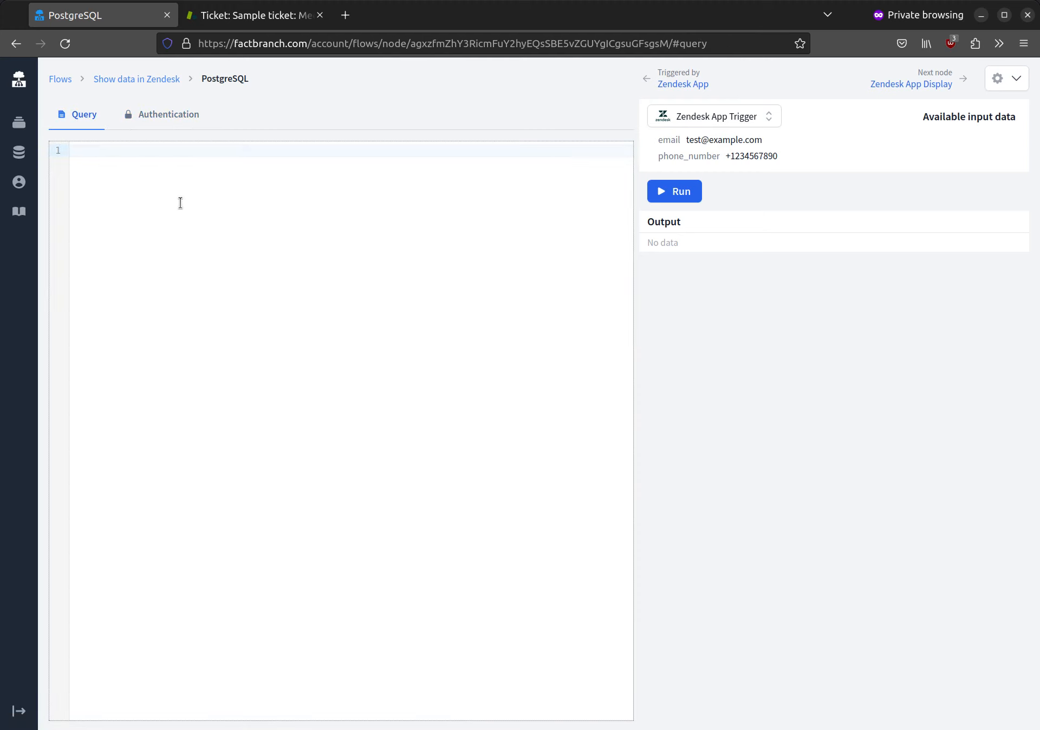
text(select * from customer where email=)
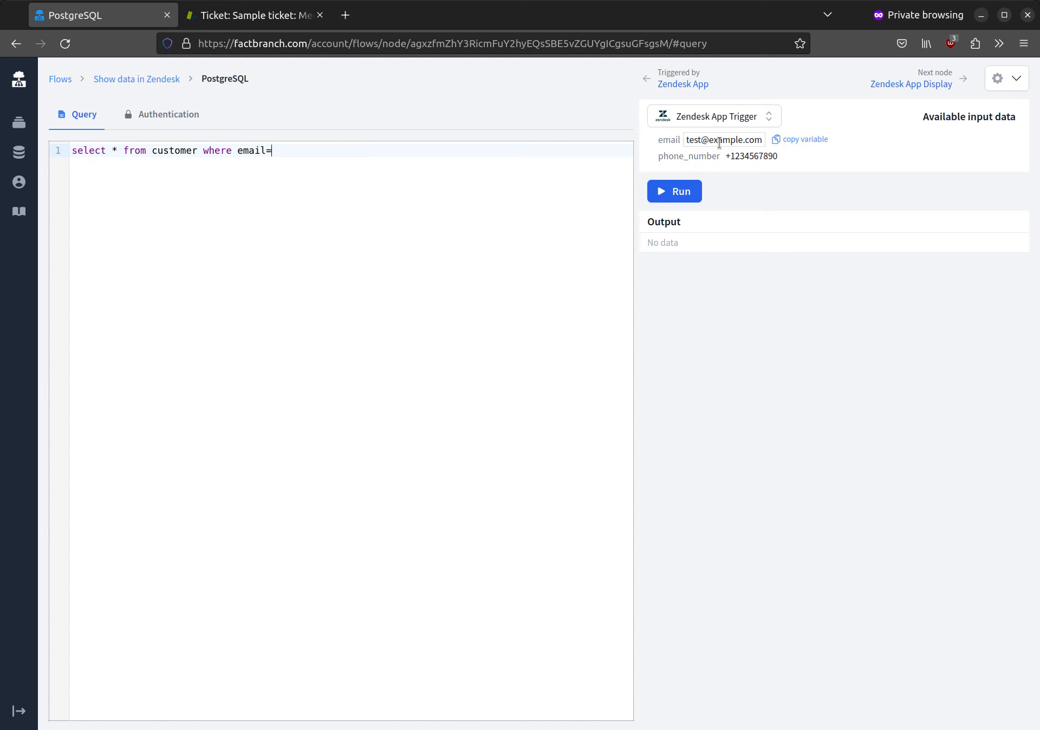
mouse_move(721, 142)
click(802, 144)
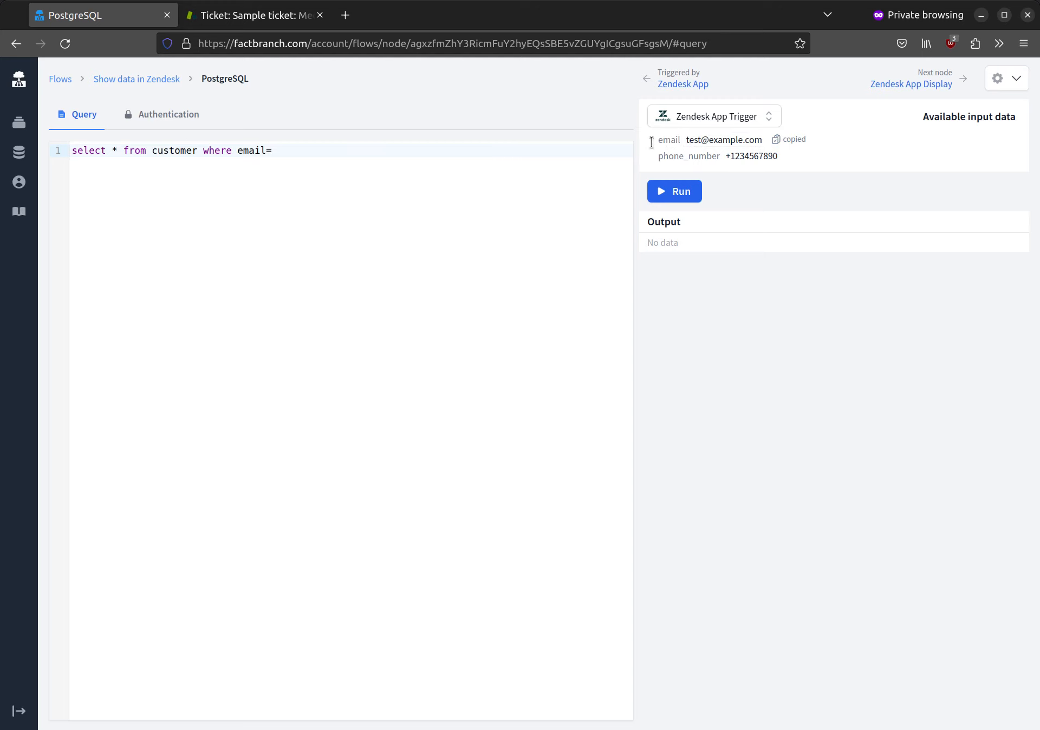
click(373, 150)
key(ctrl+v)
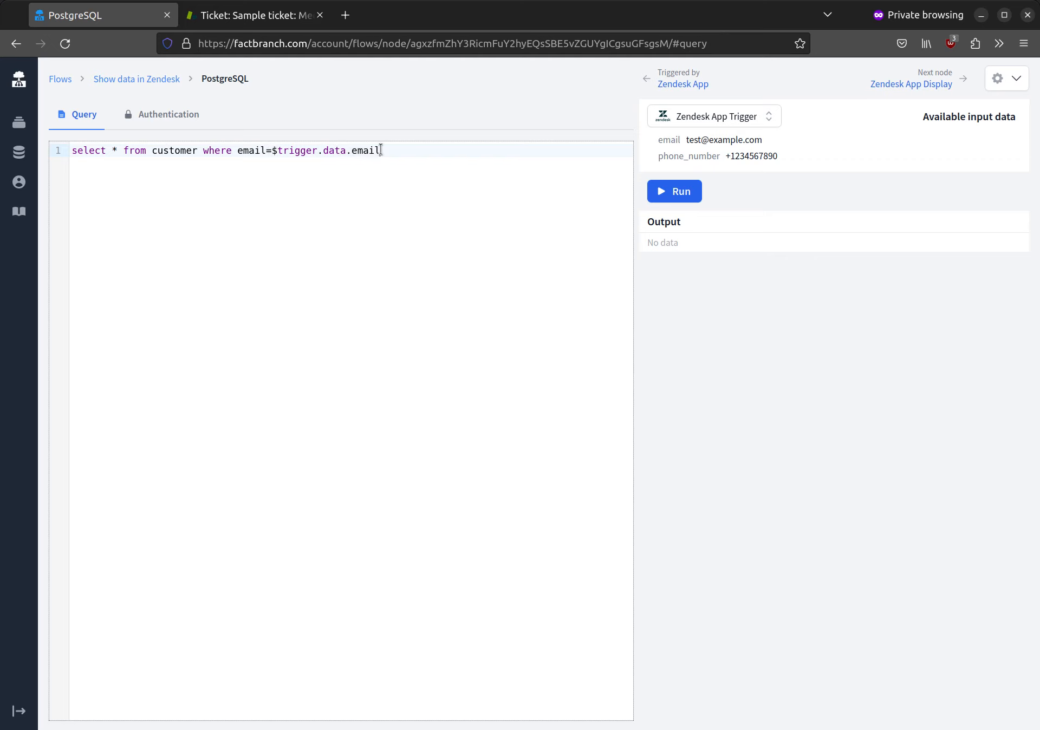
- Change the sample input email to a test customer's address and run the query with it
click(686, 189)
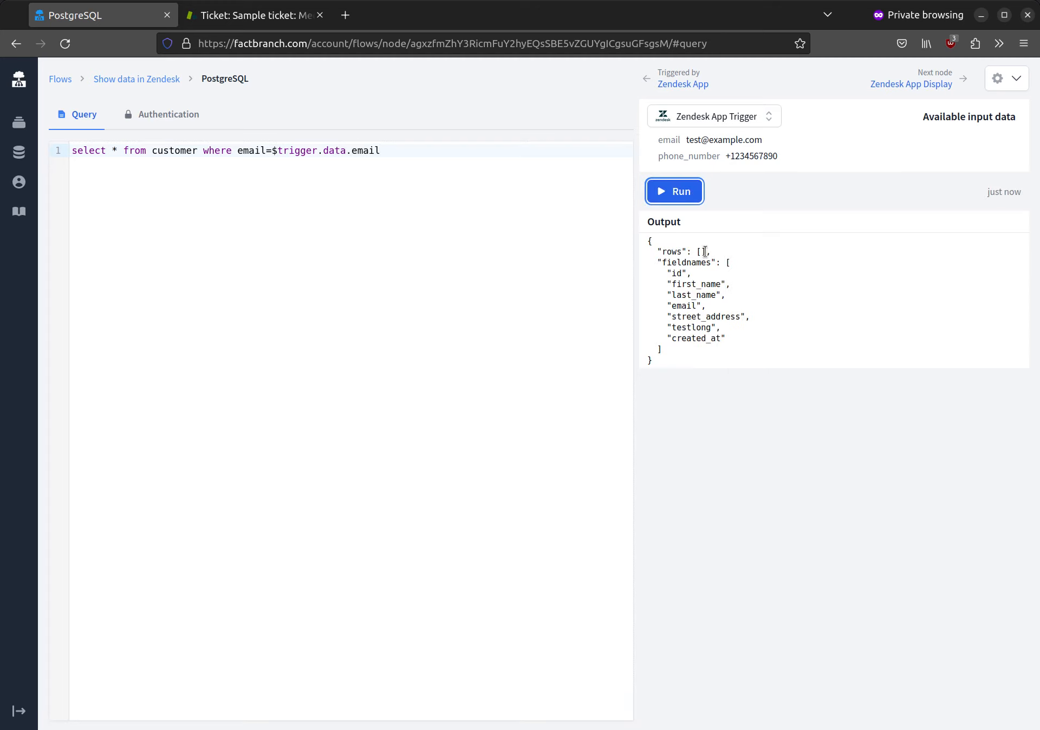
click(695, 141)
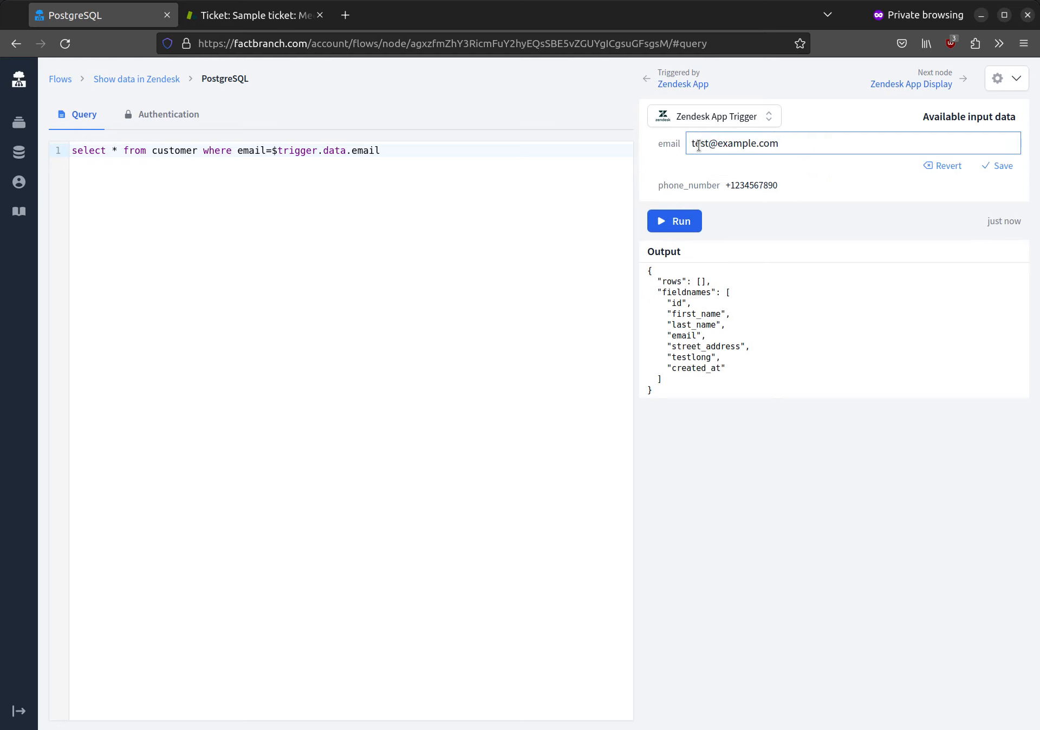
double_click(699, 144)
text(alic)
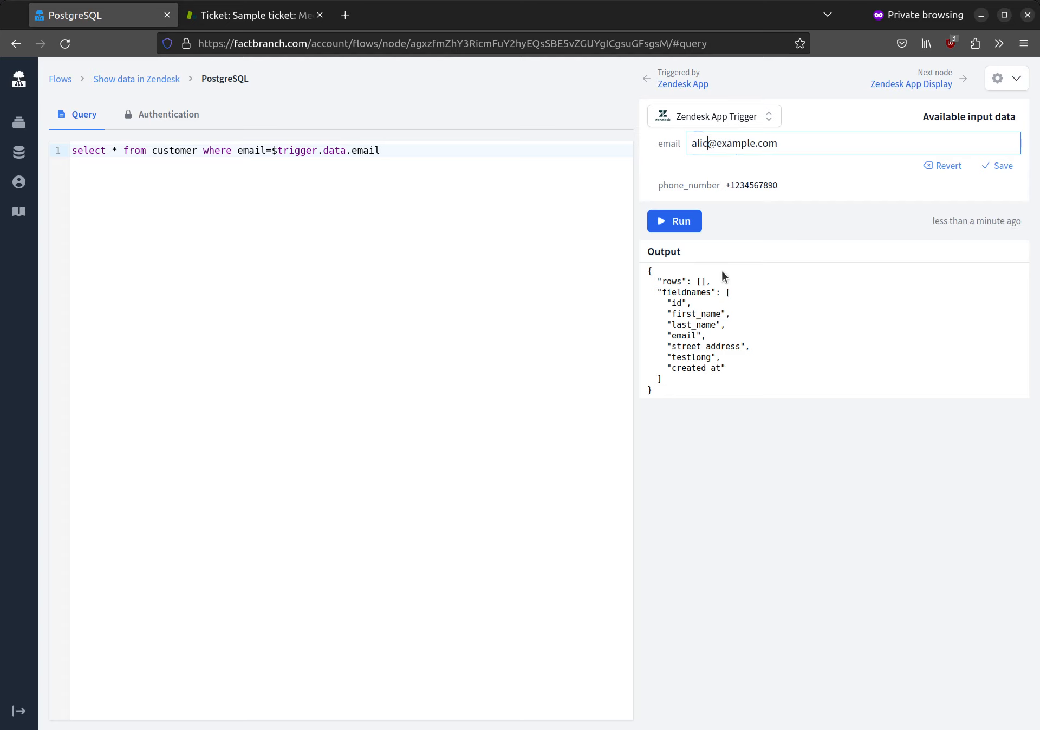
text(e)
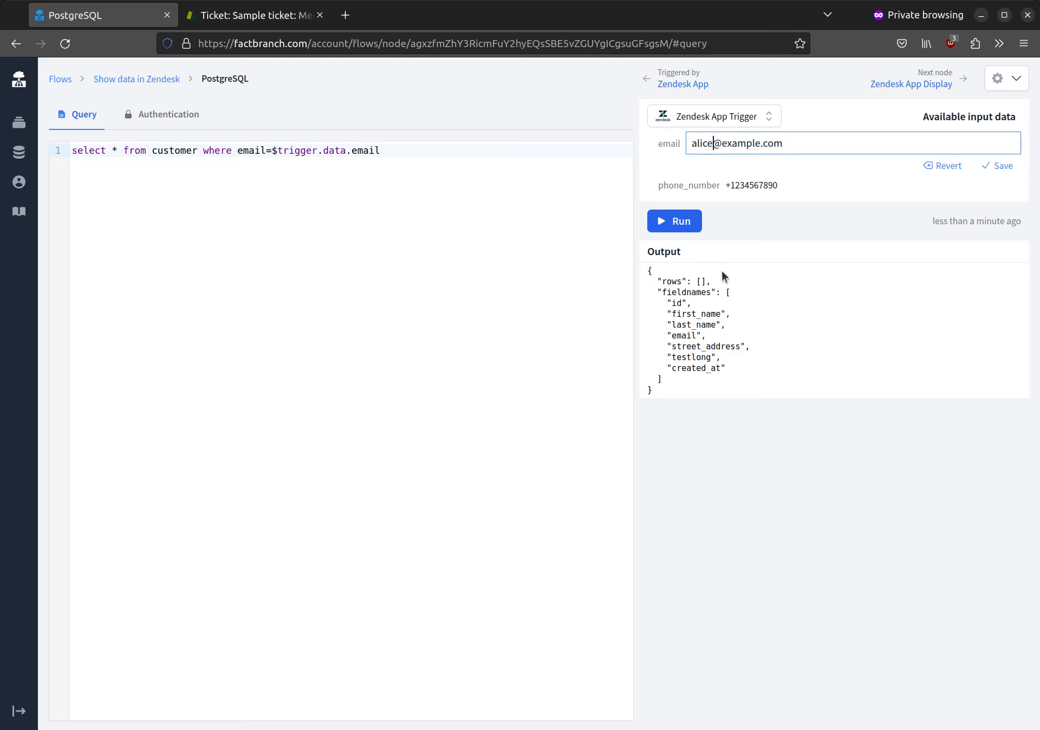
click(995, 165)
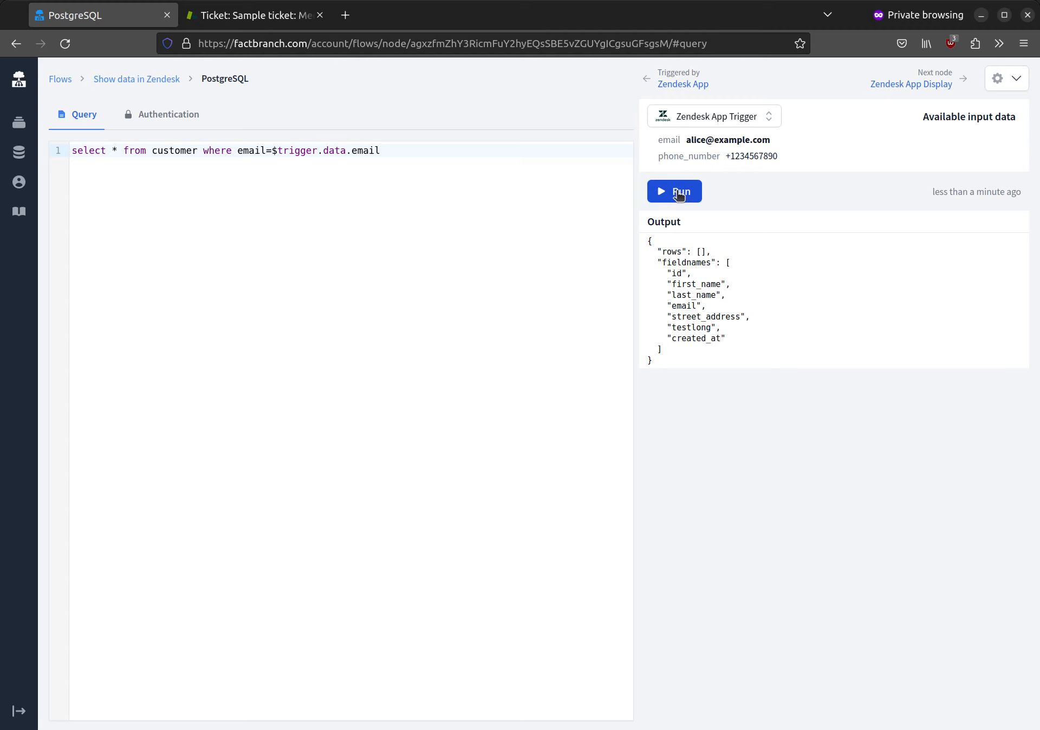
click(679, 196)
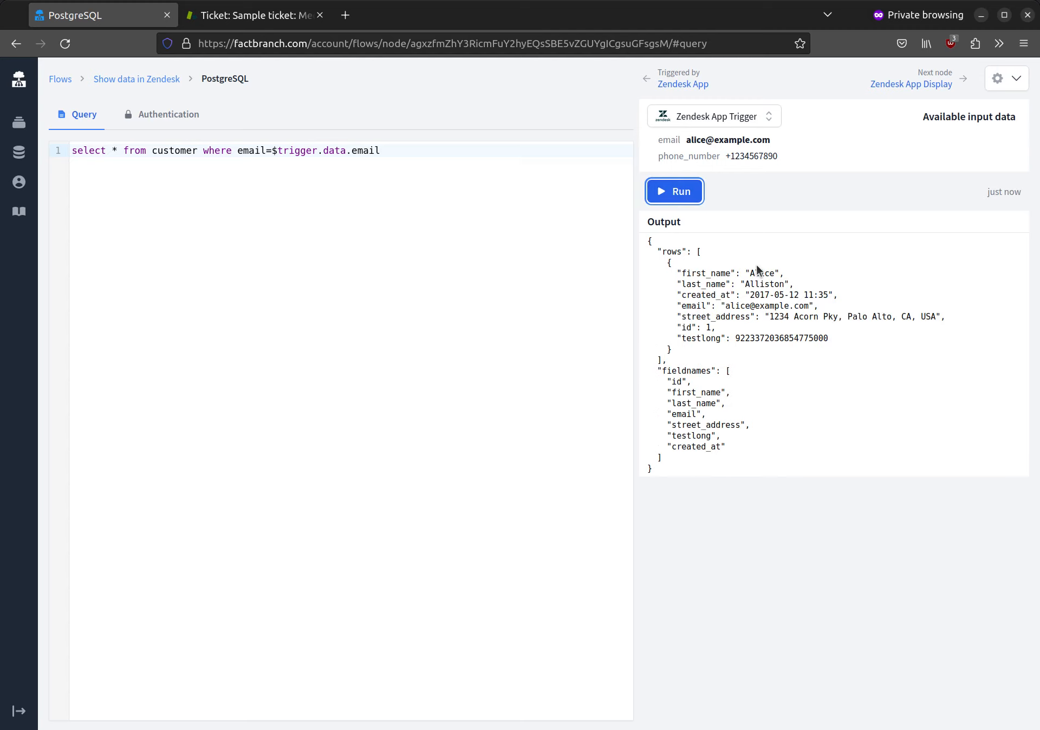
- Re-save the test email value and return to the Show data in Zendesk flow
mouse_move(695, 138)
click(686, 142)
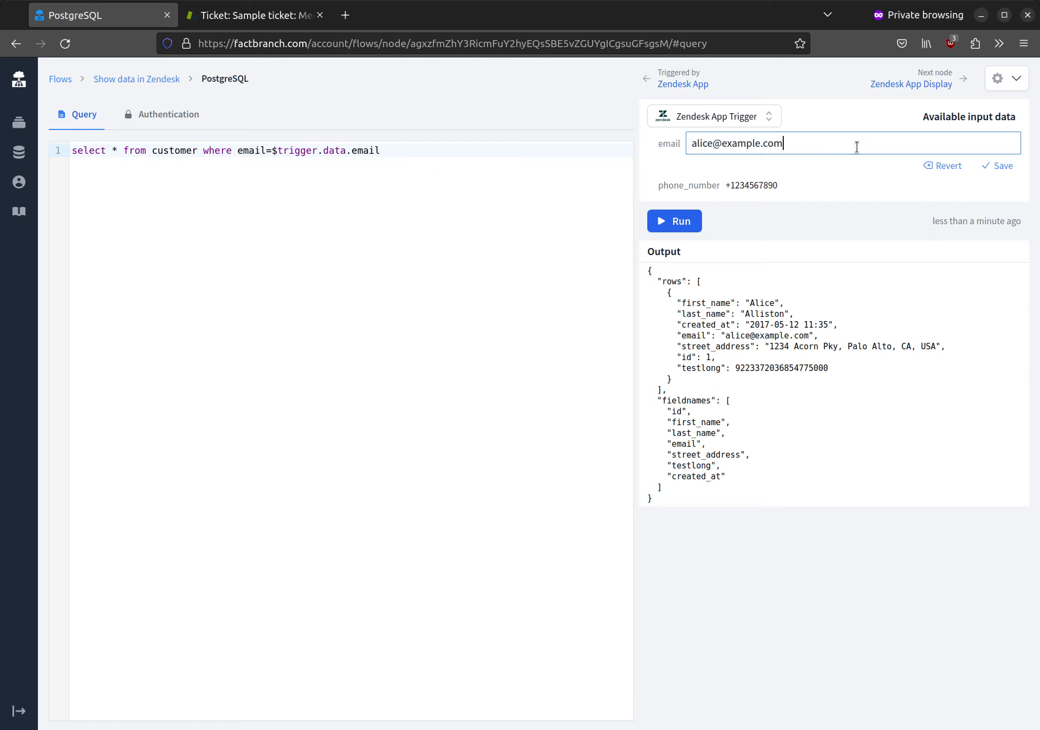
click(1002, 165)
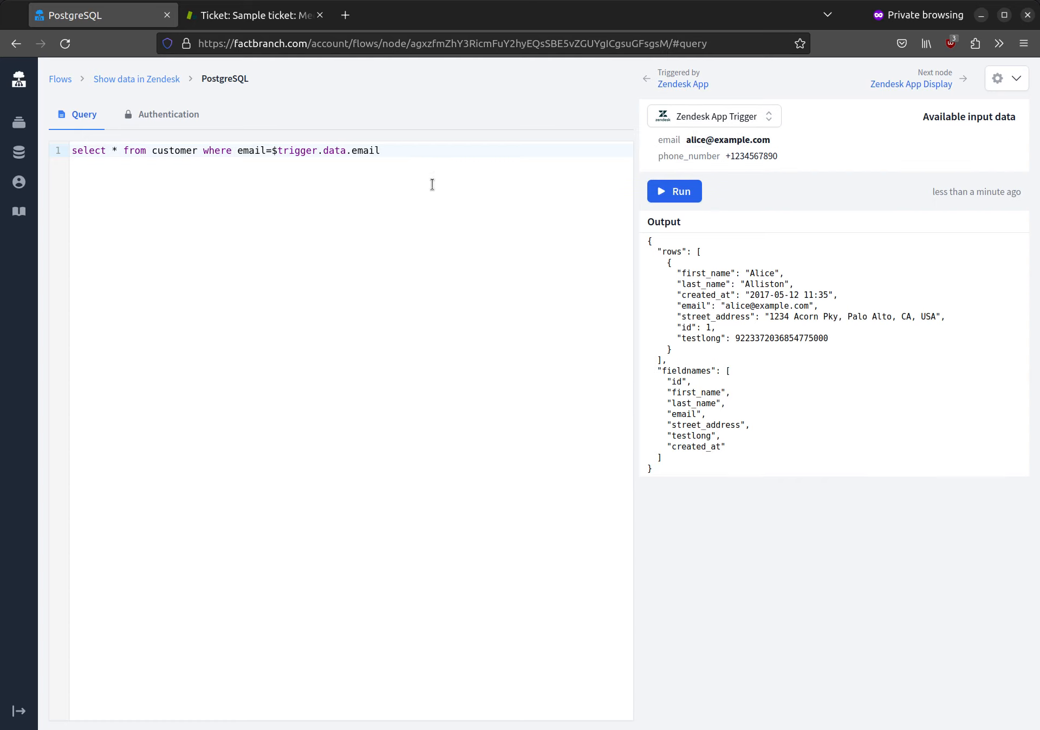
click(54, 79)
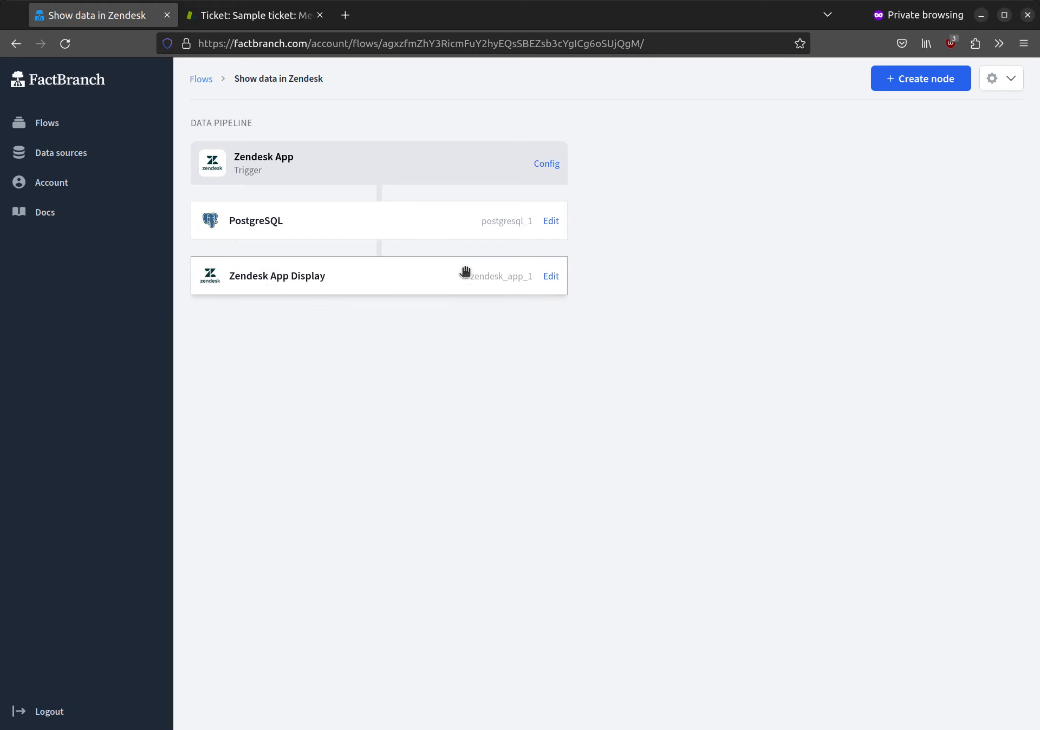
- Generate a display template for the Zendesk App Display node from the input data
click(560, 274)
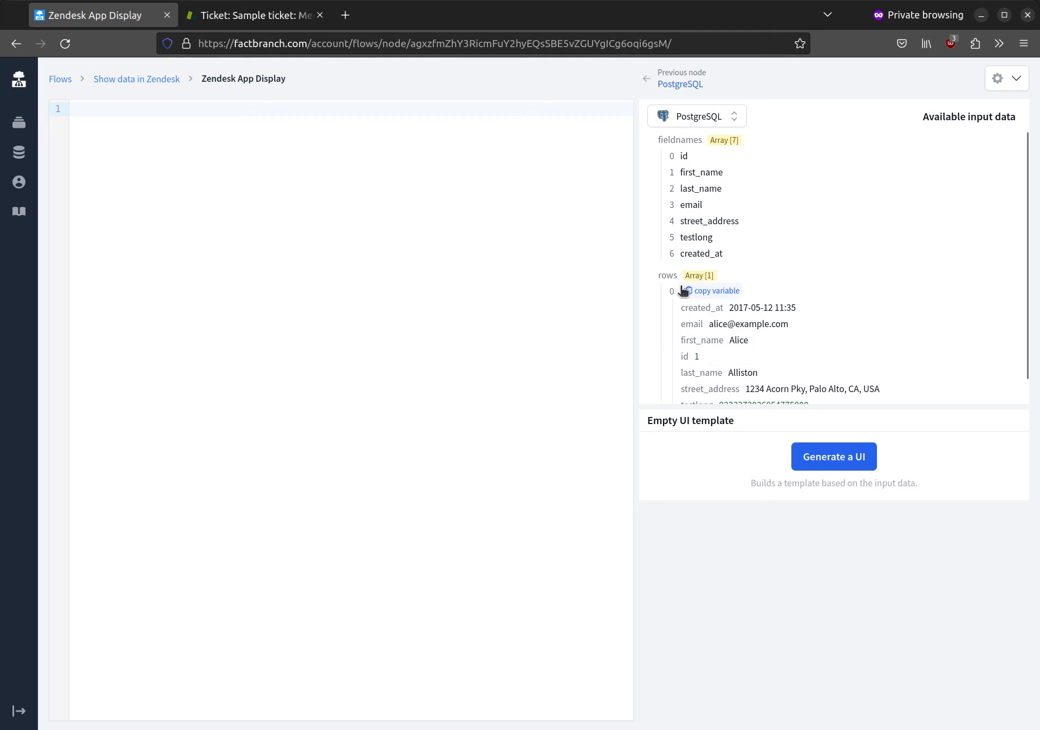
scroll(689, 285, down, 1)
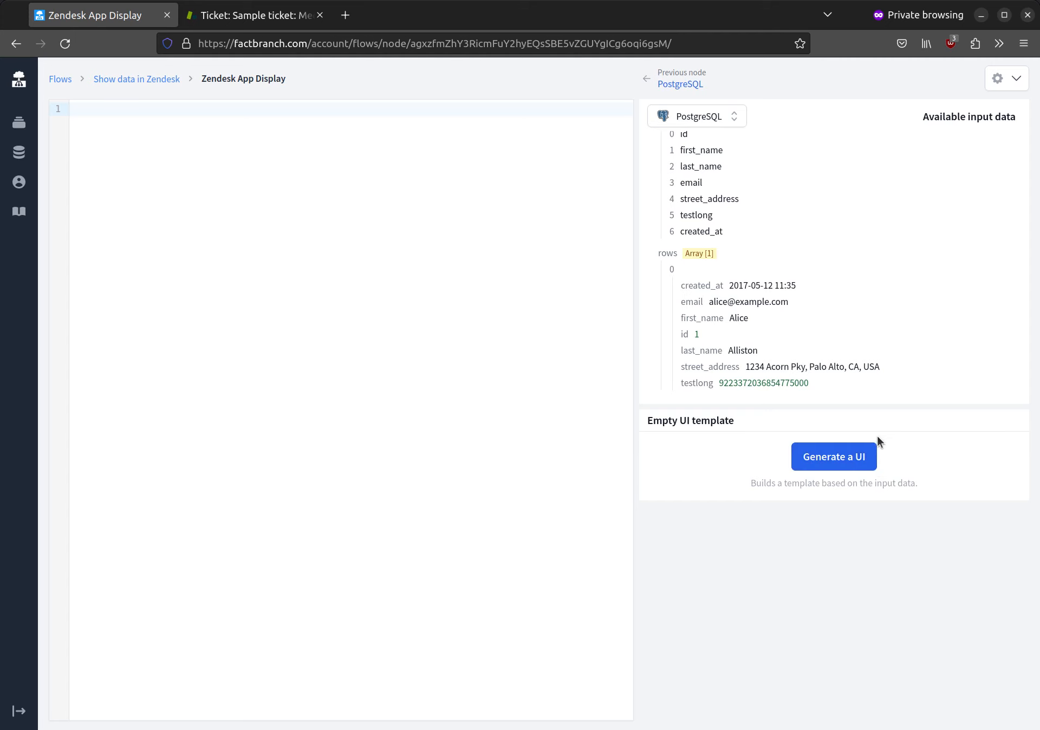
click(854, 457)
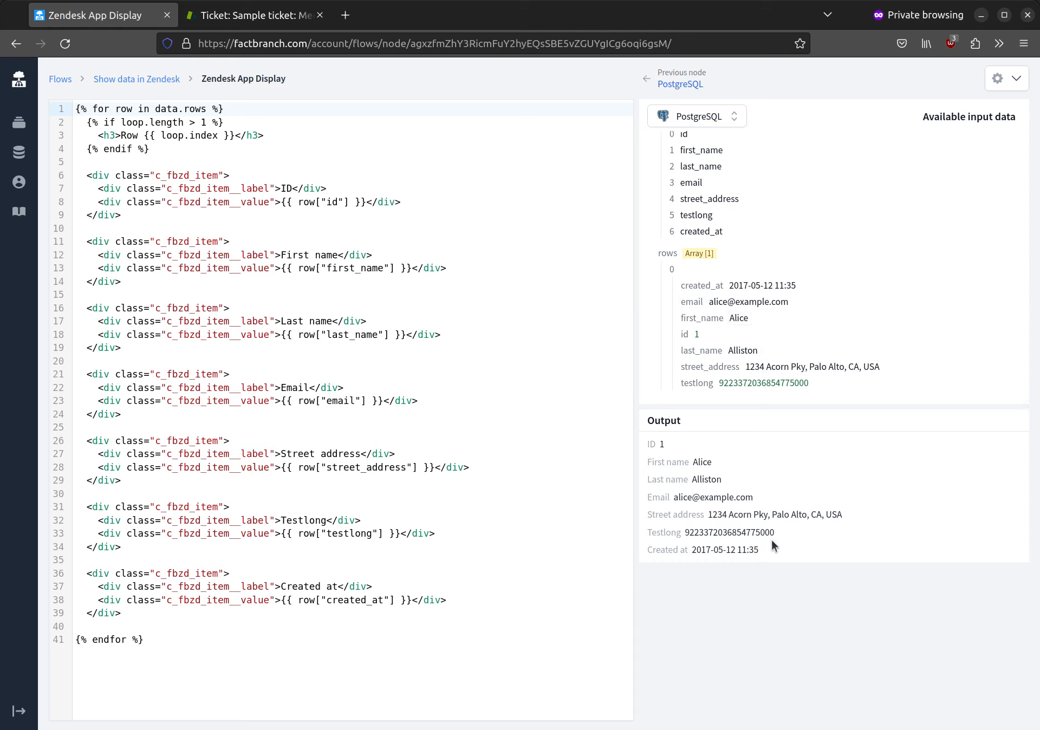
- Rename the 'Street address' label on template line 27 to 'Address' and return to the flow
click(302, 453)
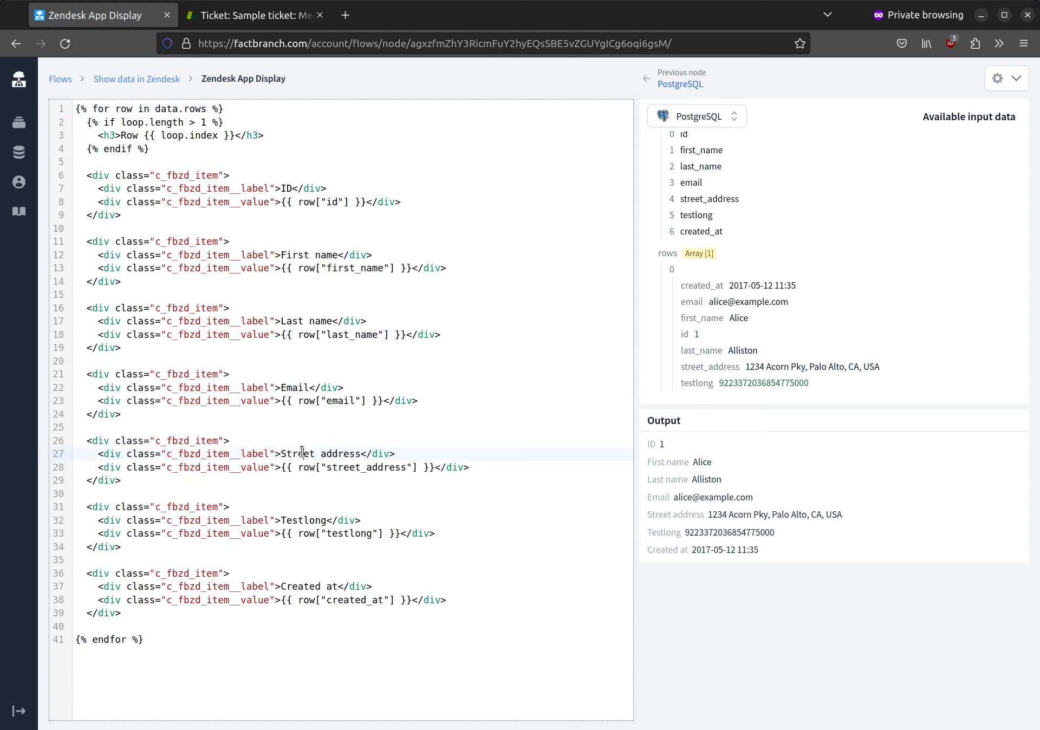
triple_click(302, 453)
double_click(302, 453)
key(shift+Right)
key(shift+Right)
text(A)
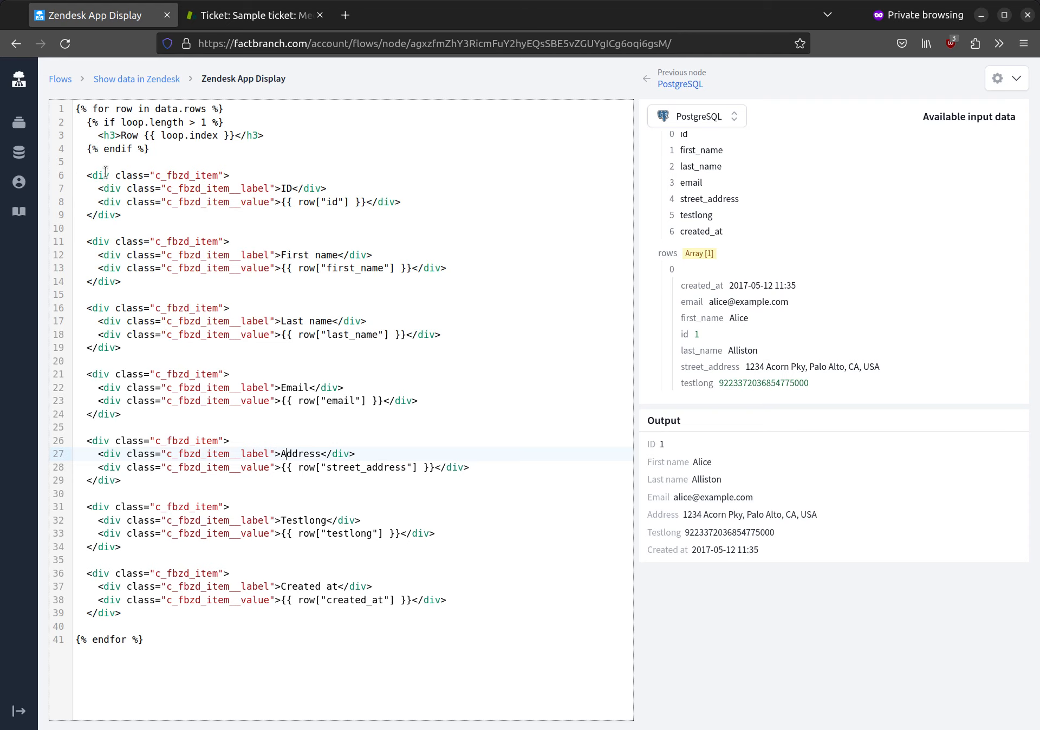
click(145, 80)
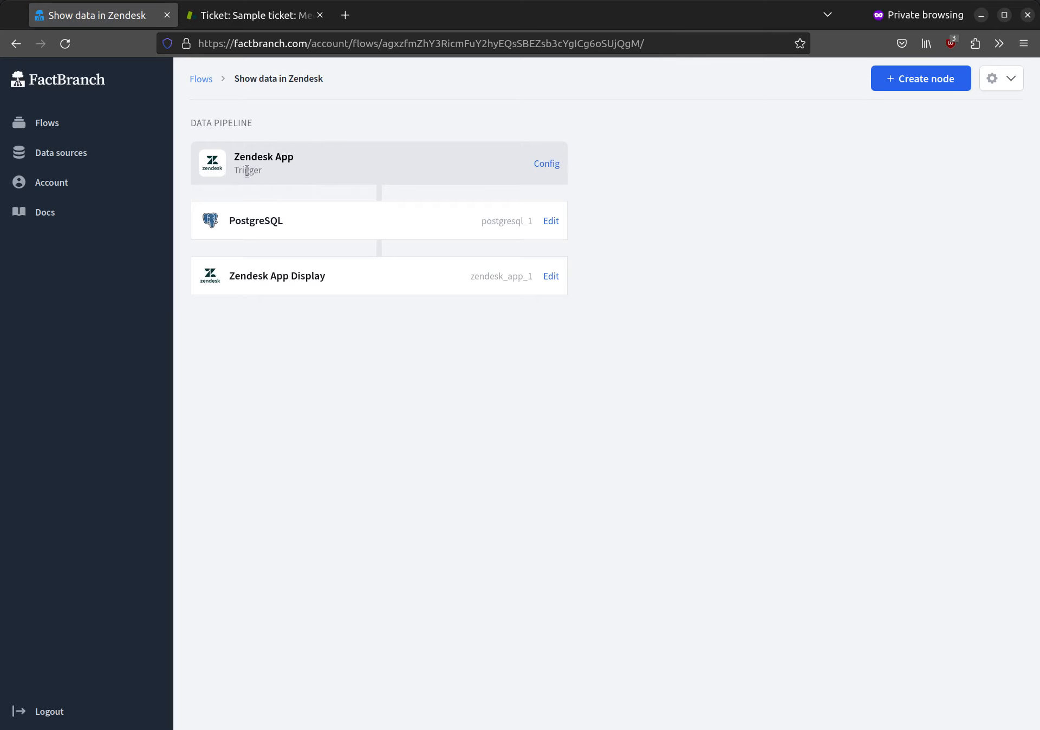
- Select the API key in the Zendesk App trigger settings and open the FactBranch listing on Zendesk Marketplace
click(546, 165)
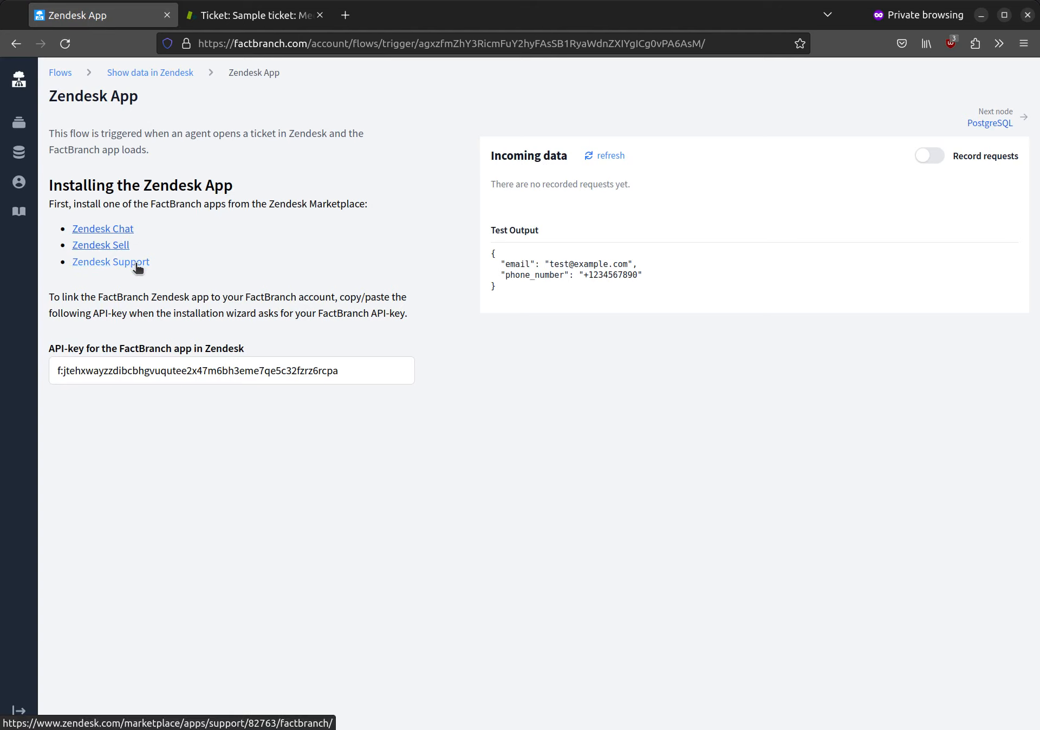
click(131, 372)
key(ctrl+c)
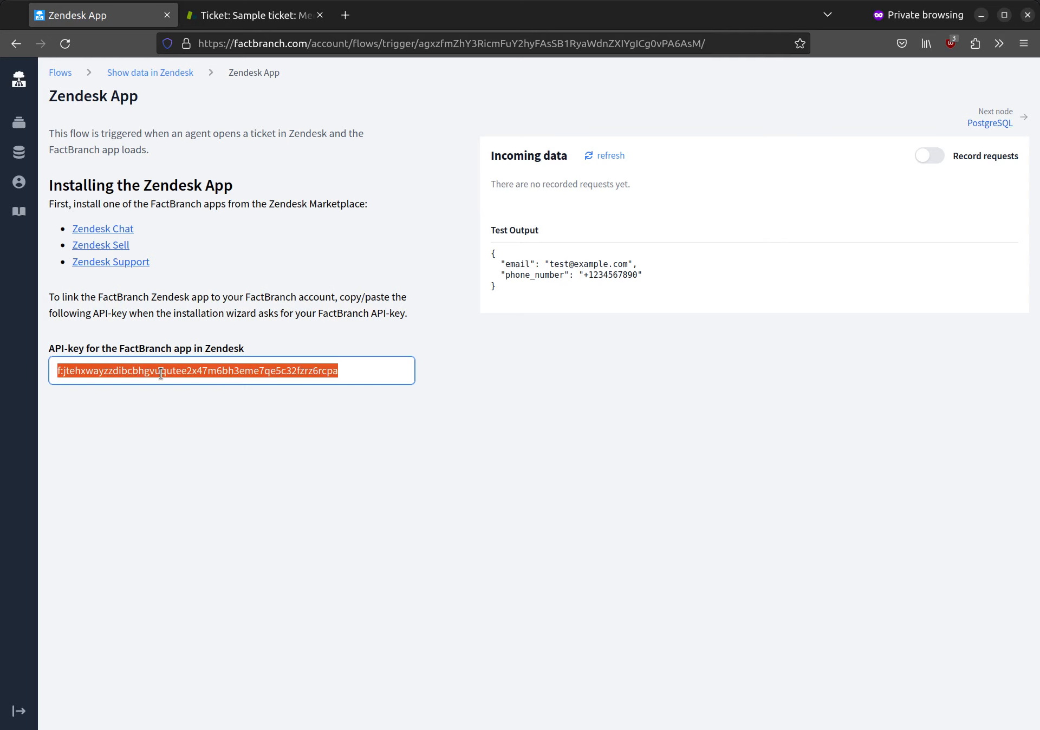
click(192, 294)
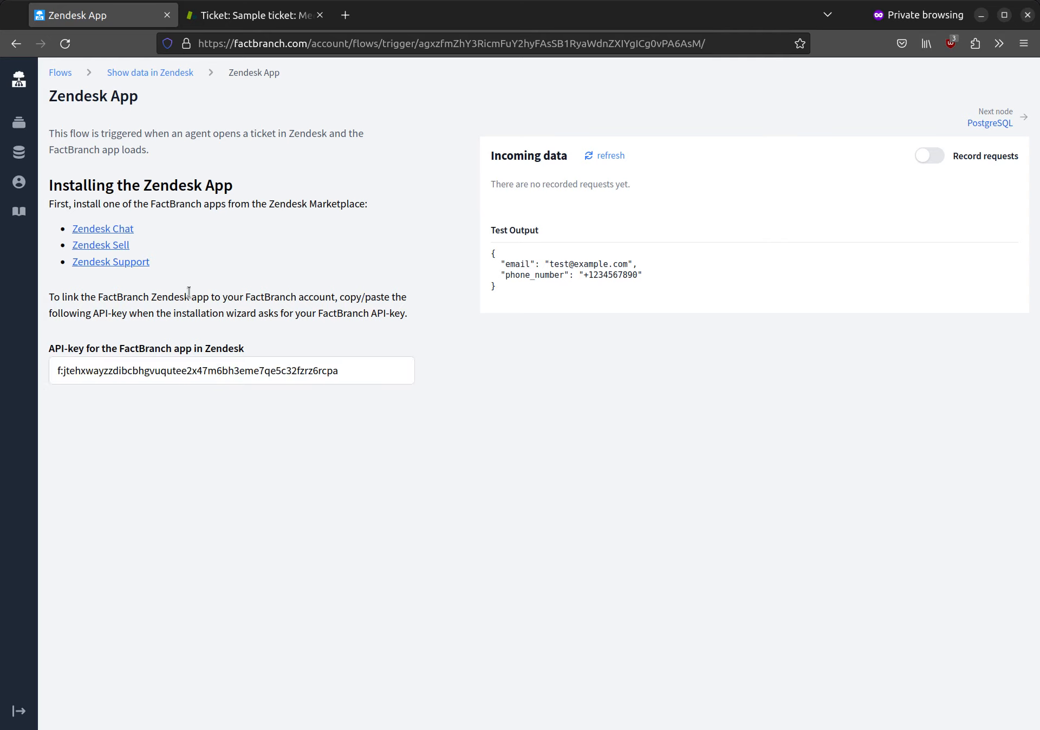
click(139, 265)
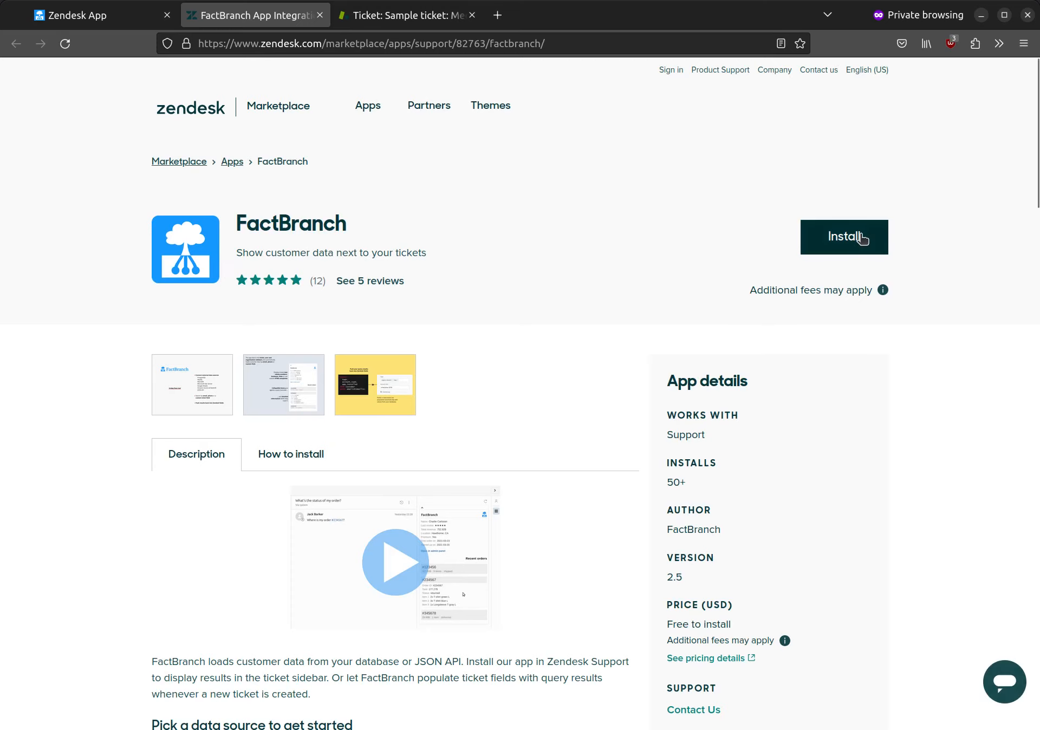
- Install the FactBranch Marketplace app into the chosen Zendesk account
click(859, 239)
click(535, 465)
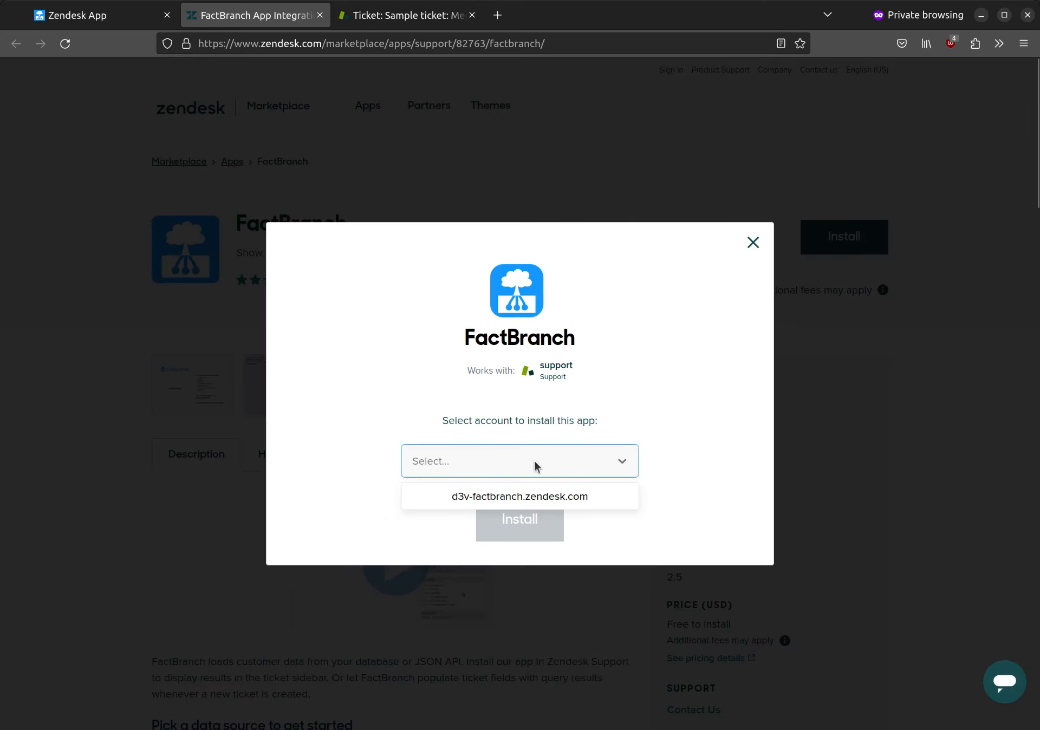
click(516, 497)
click(518, 527)
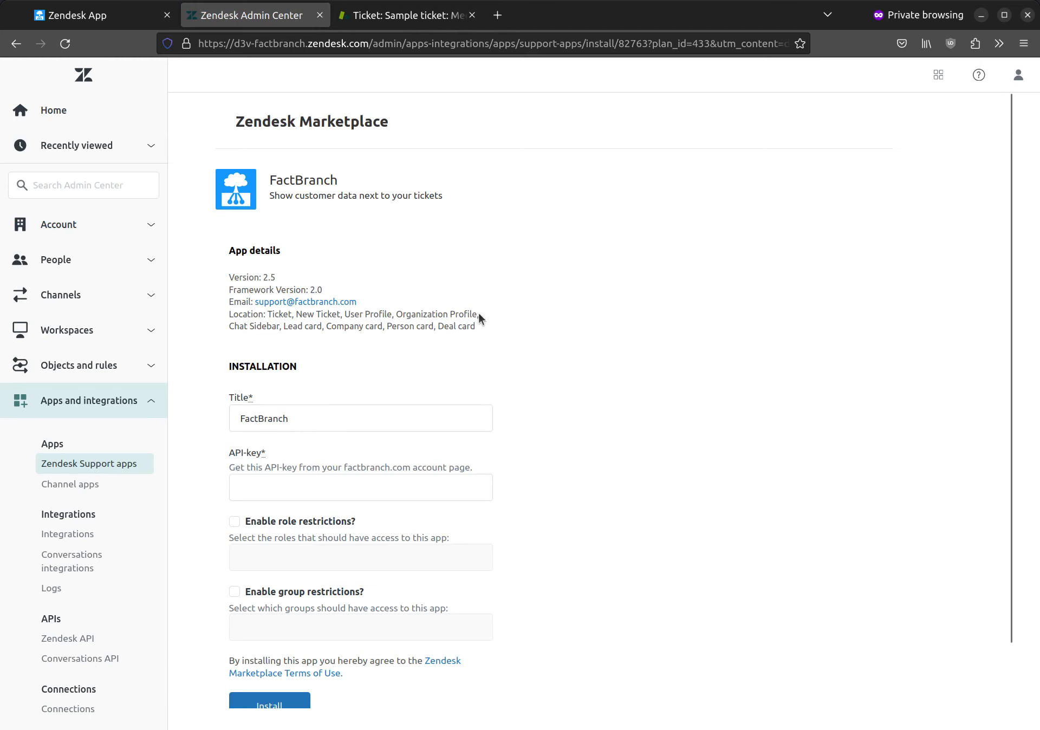
- Paste the FactBranch API key into the API-key field and submit the installation form
scroll(320, 408, down, 2)
click(321, 412)
key(ctrl+v)
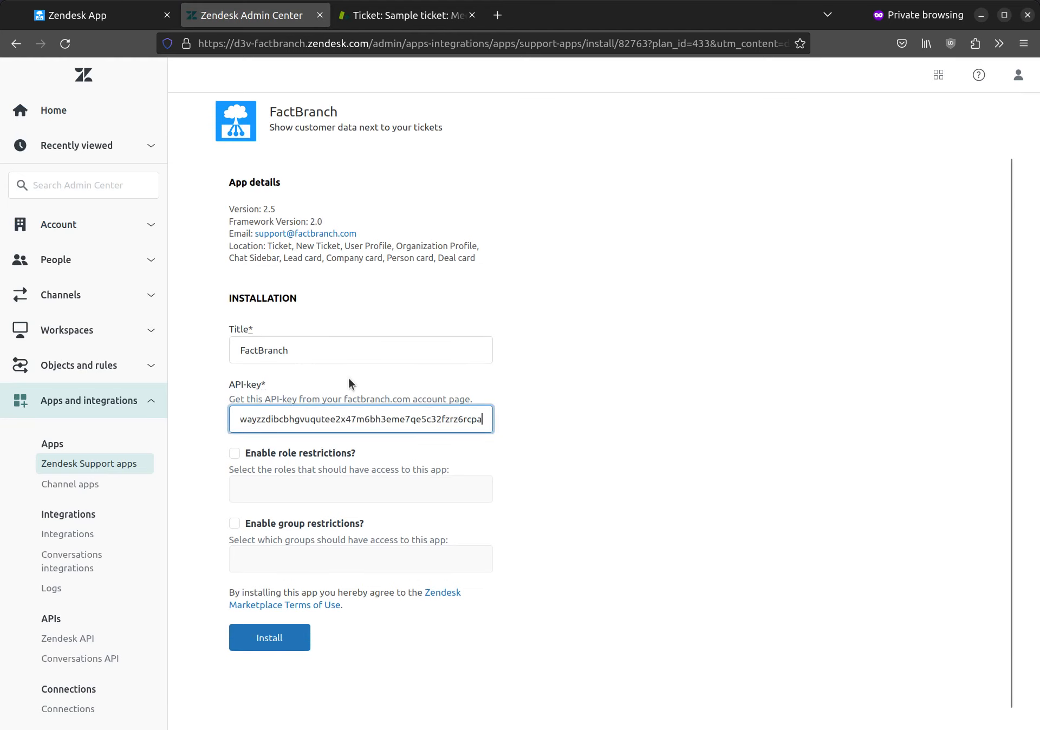
scroll(566, 303, down, 1)
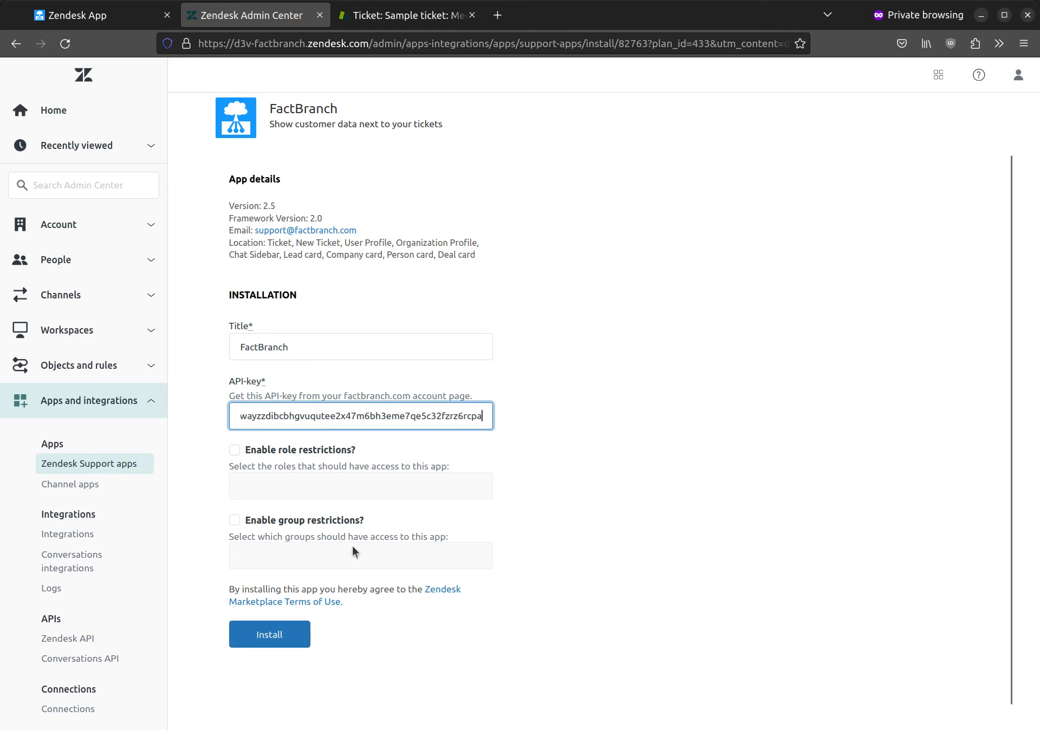
click(303, 627)
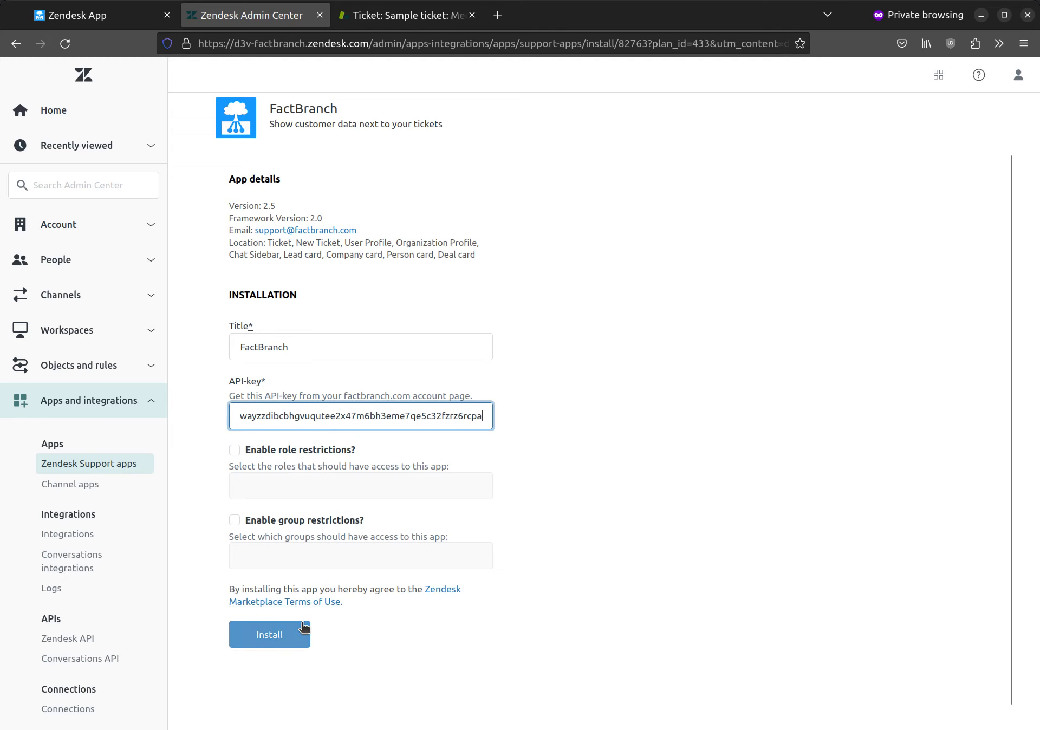
click(279, 637)
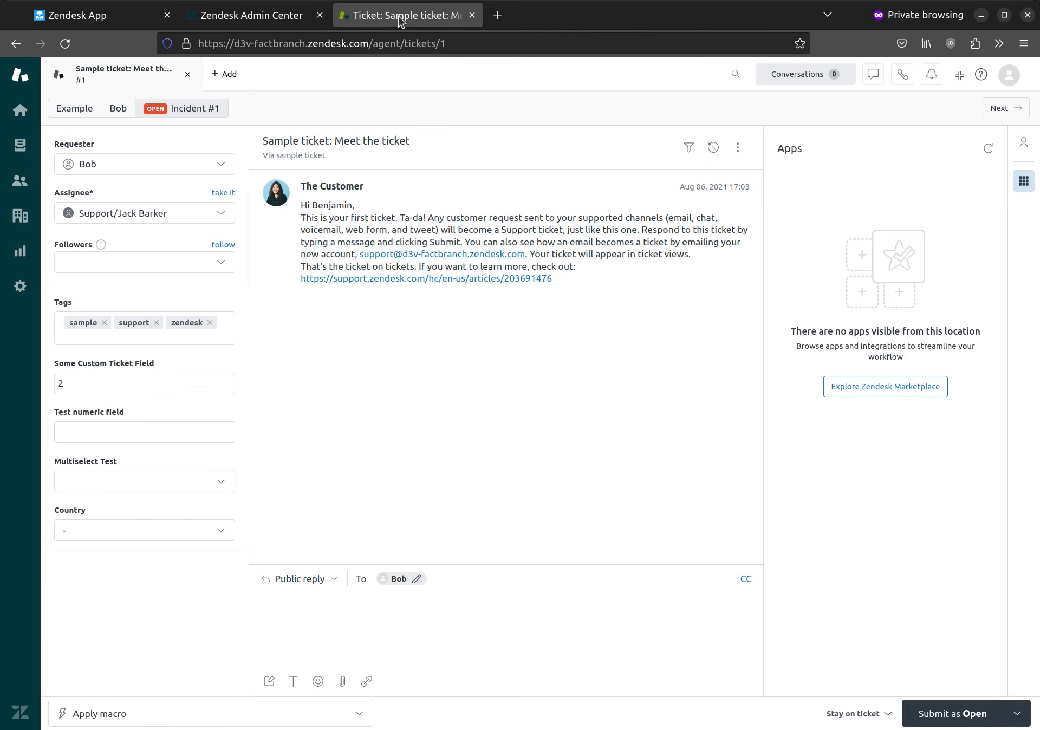
- On the sample ticket, reload the sidebar apps and expand FactBranch to see the customer record
click(399, 15)
click(988, 148)
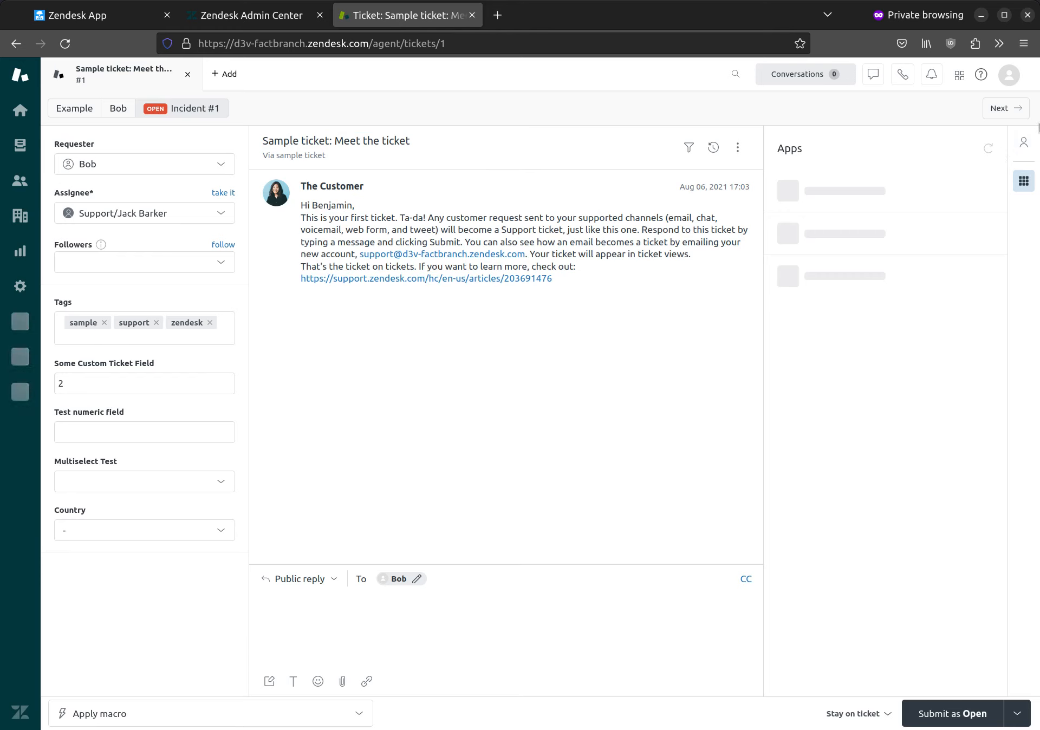
click(940, 203)
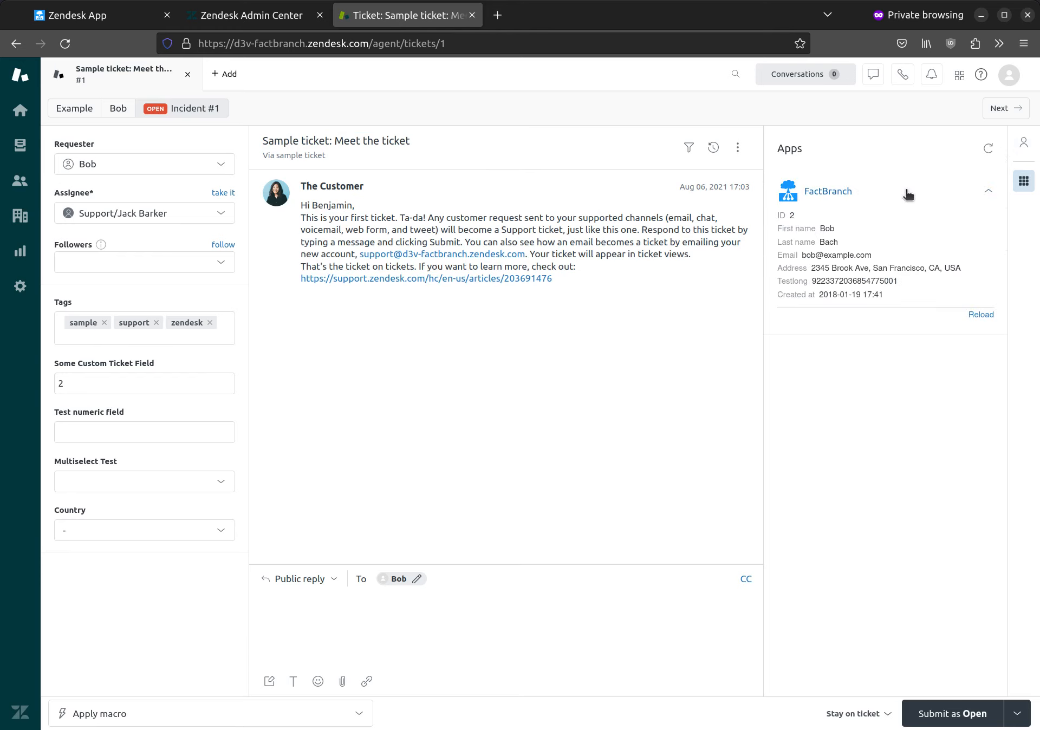